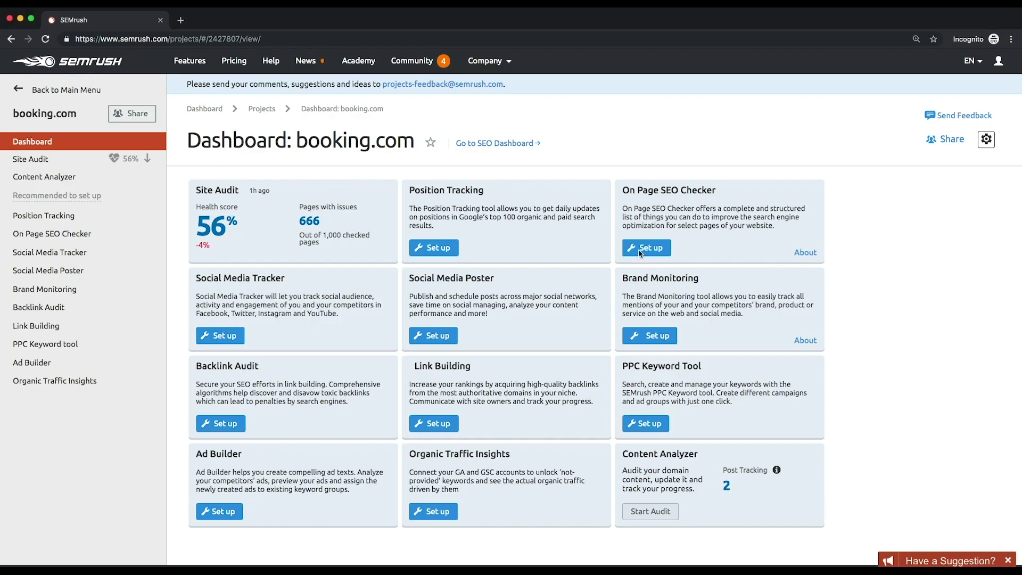
Step: Start the booking.com On Page SEO Checker setup, keeping United States as the target country
click(648, 252)
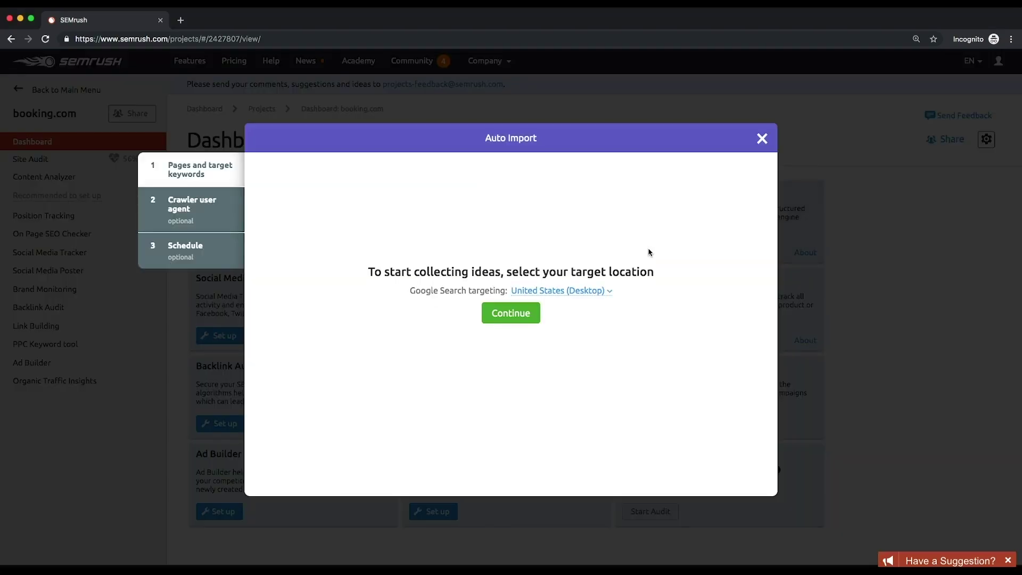
click(593, 291)
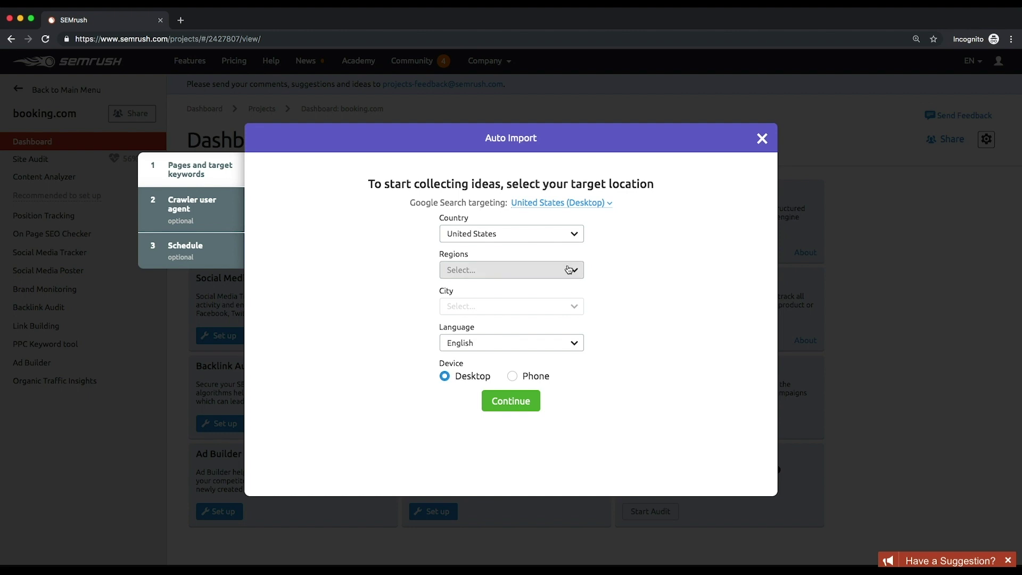
click(560, 239)
click(560, 242)
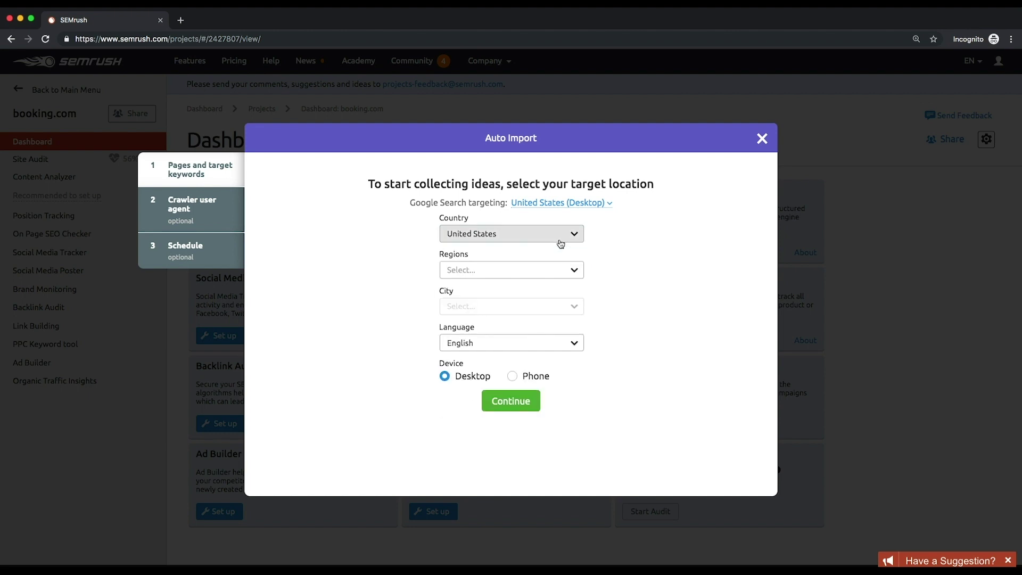
Step: Keep English on desktop, collect the keywords, and view the Google Search Console source
scroll(567, 285, down, 1)
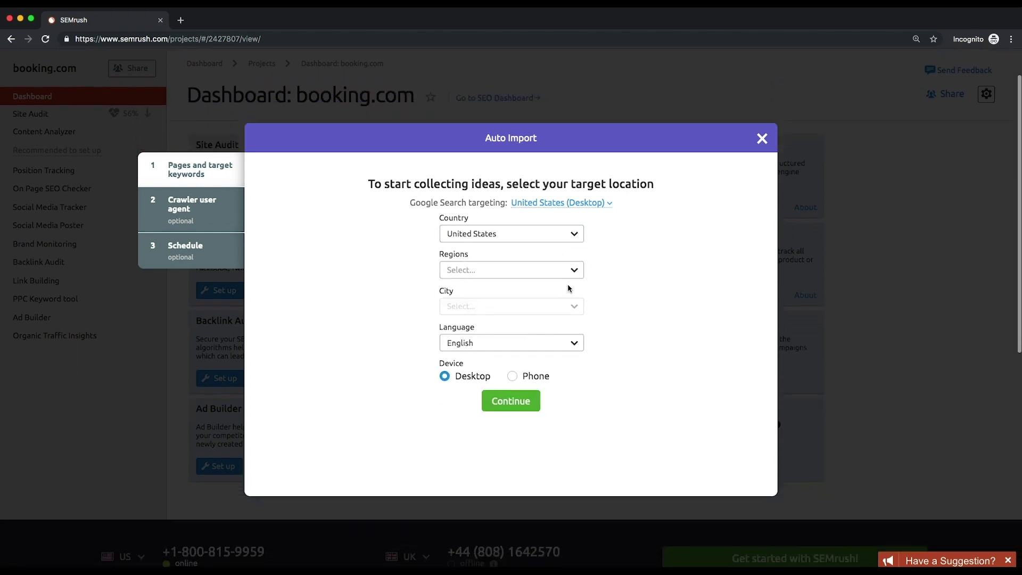
click(563, 343)
click(613, 408)
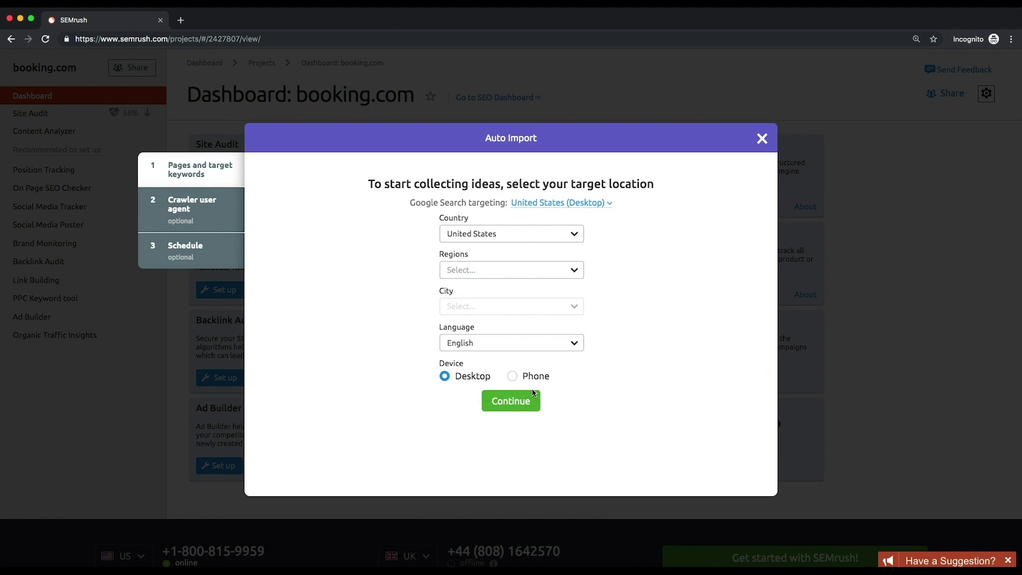
click(518, 403)
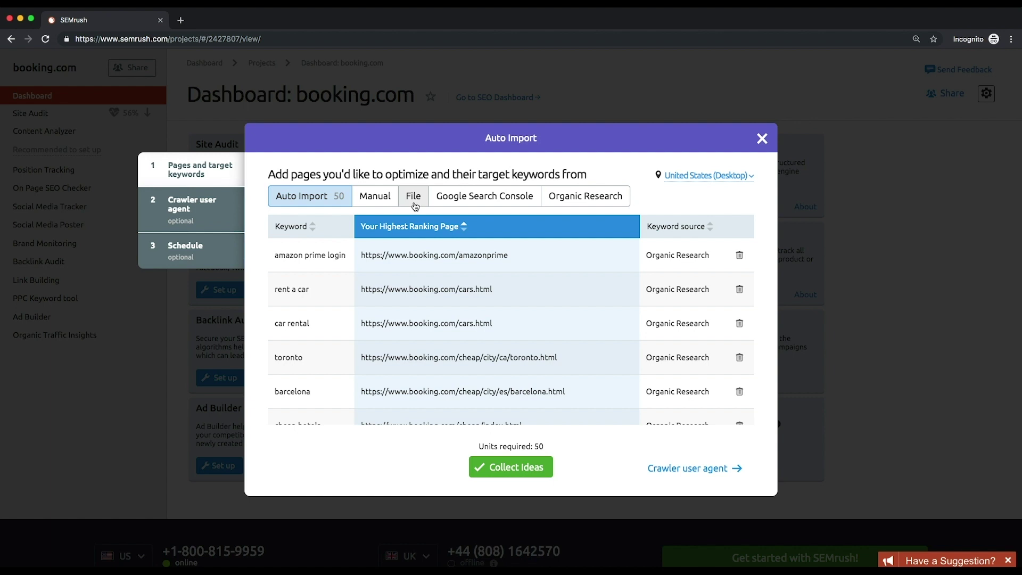
click(461, 207)
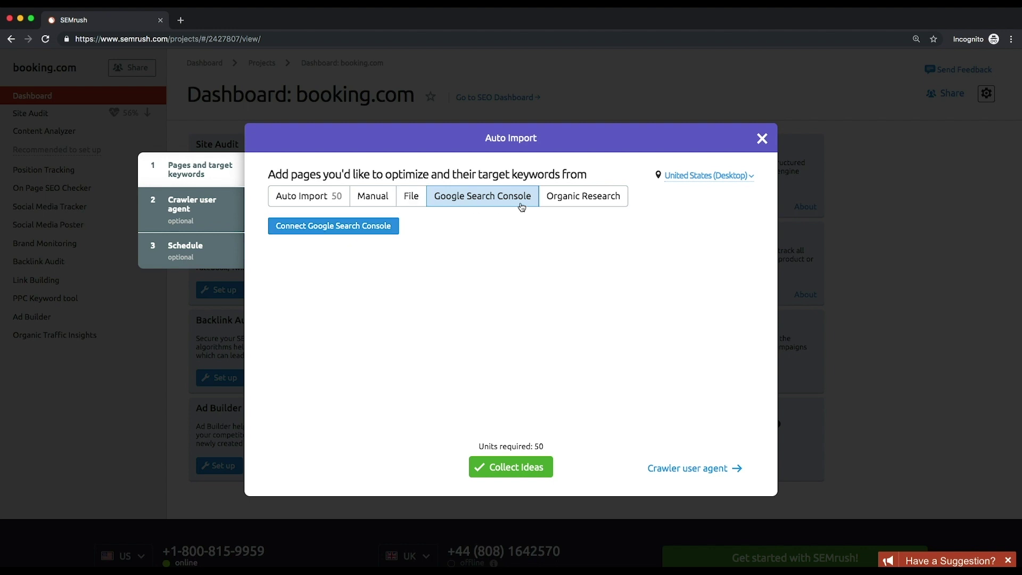
Step: Check the Organic Research advanced filters with 50 keywords, then go back to the Auto Import list
click(573, 203)
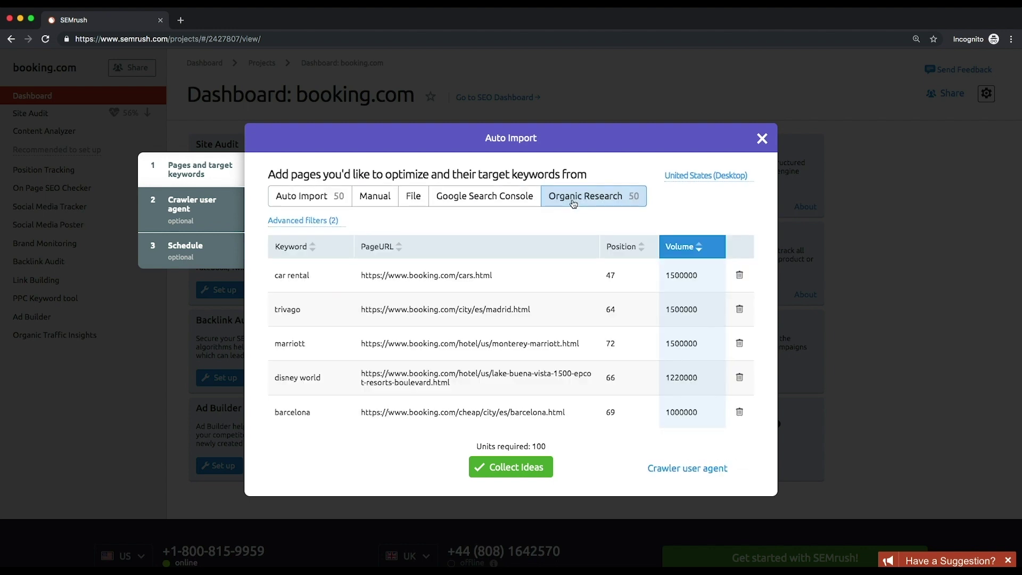
click(333, 223)
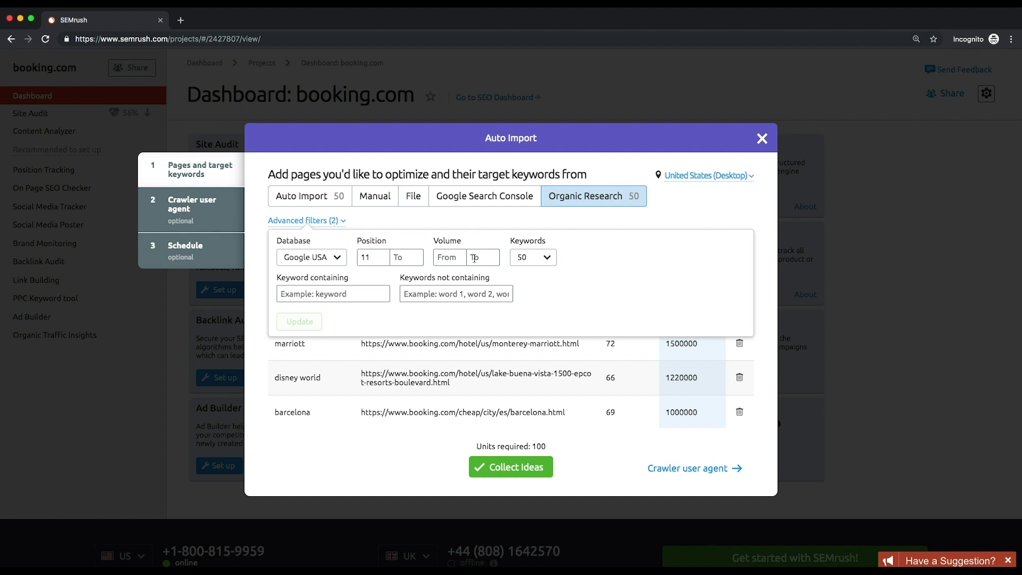
click(537, 261)
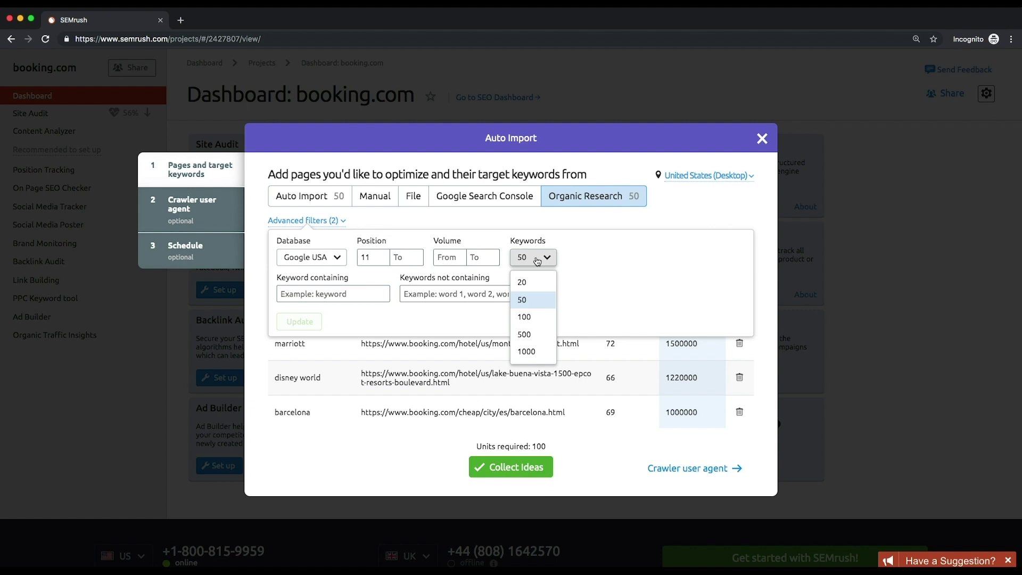
click(589, 262)
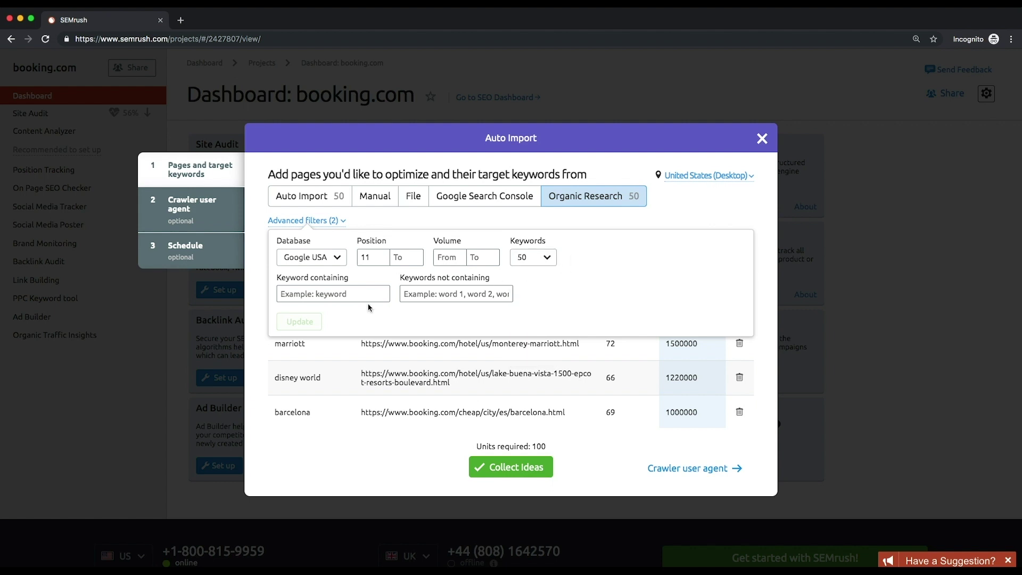
click(338, 297)
click(386, 219)
click(315, 200)
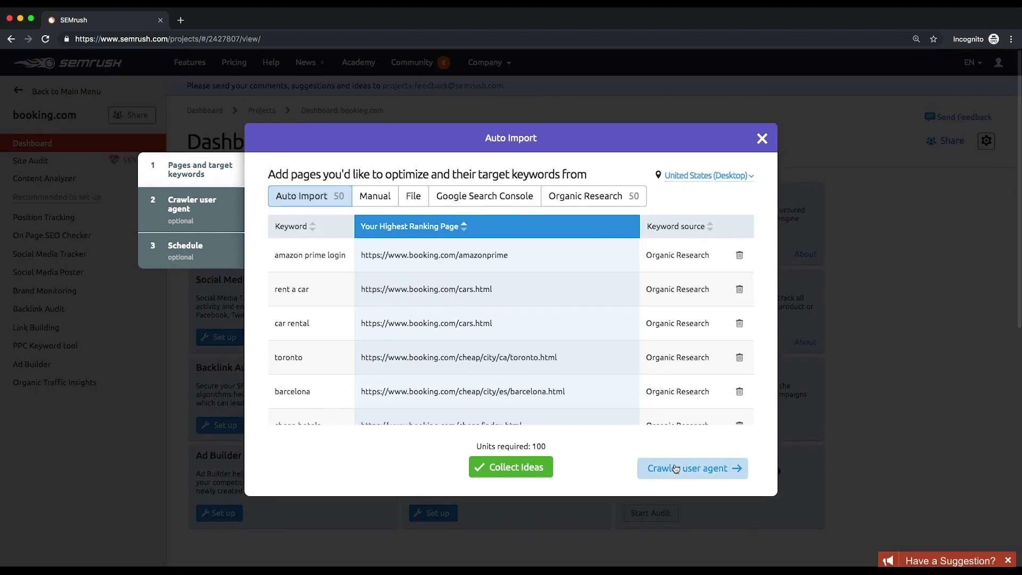
Step: Keep the SEMrushBot-Desktop crawler and the Never schedule, then collect ideas for booking.com
click(675, 468)
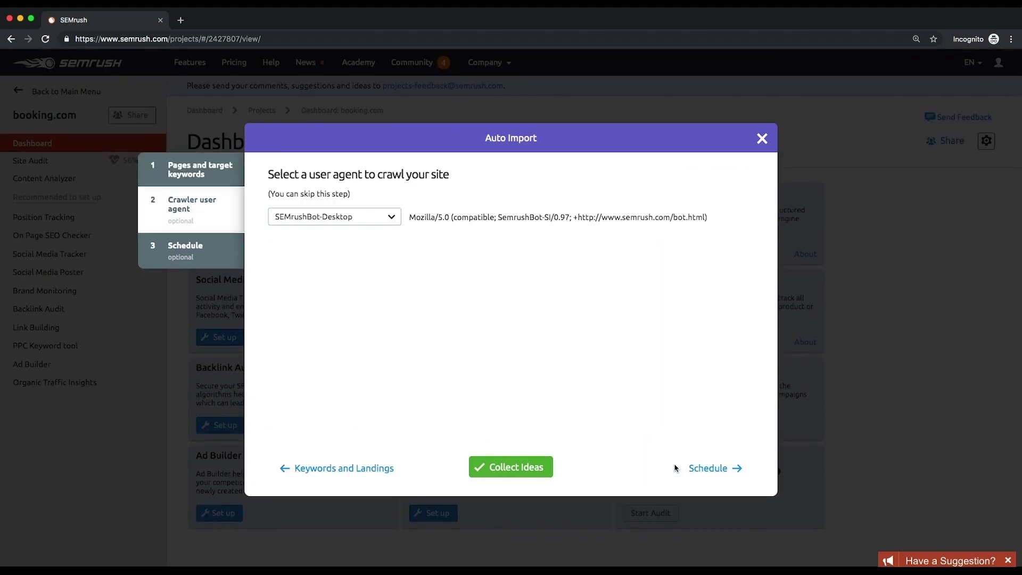
click(381, 223)
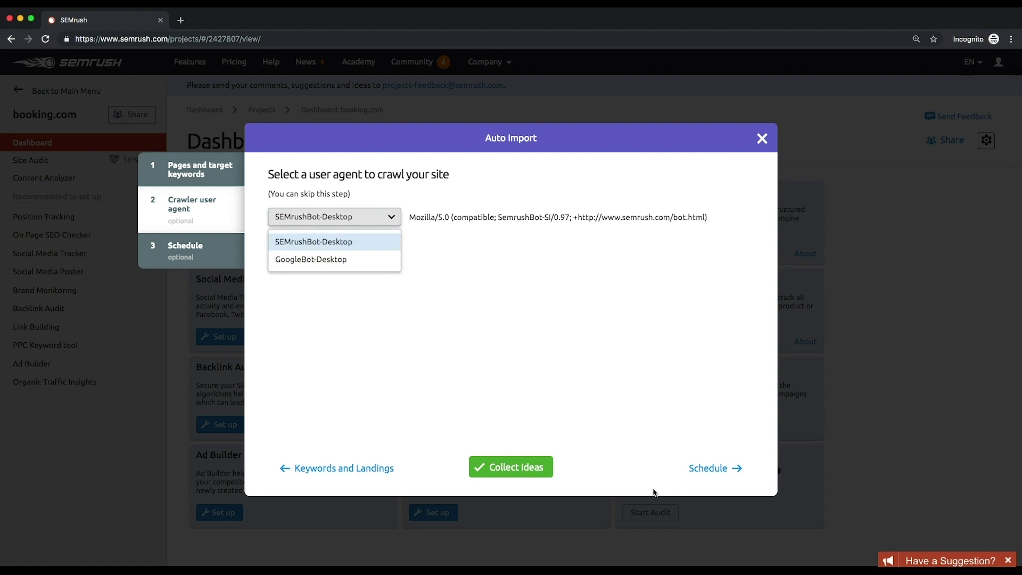
click(692, 470)
click(708, 468)
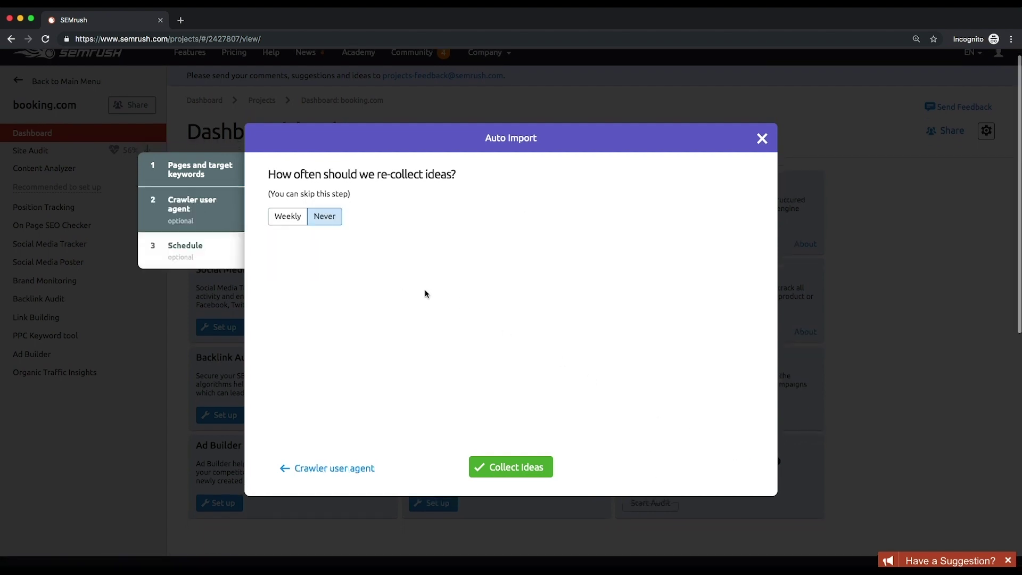
scroll(425, 293, down, 1)
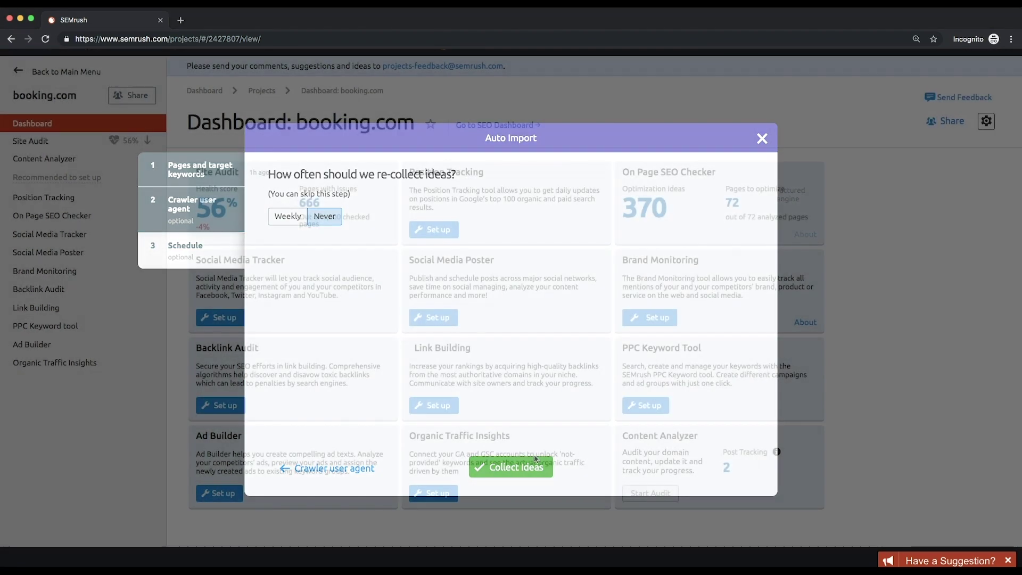
click(534, 467)
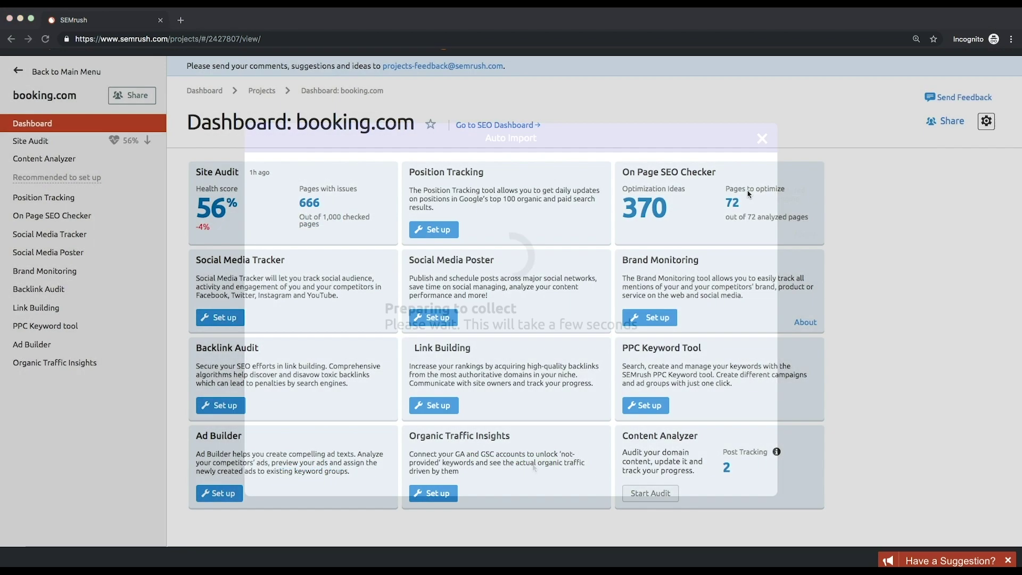
Step: Open the booking.com On Page SEO Checker campaign from its dashboard card
click(708, 173)
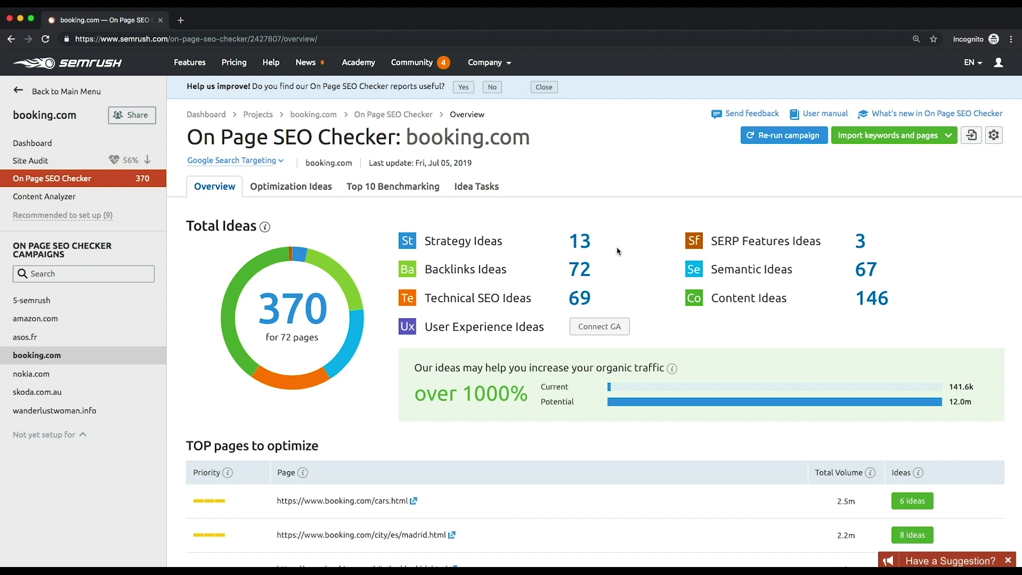
click(610, 331)
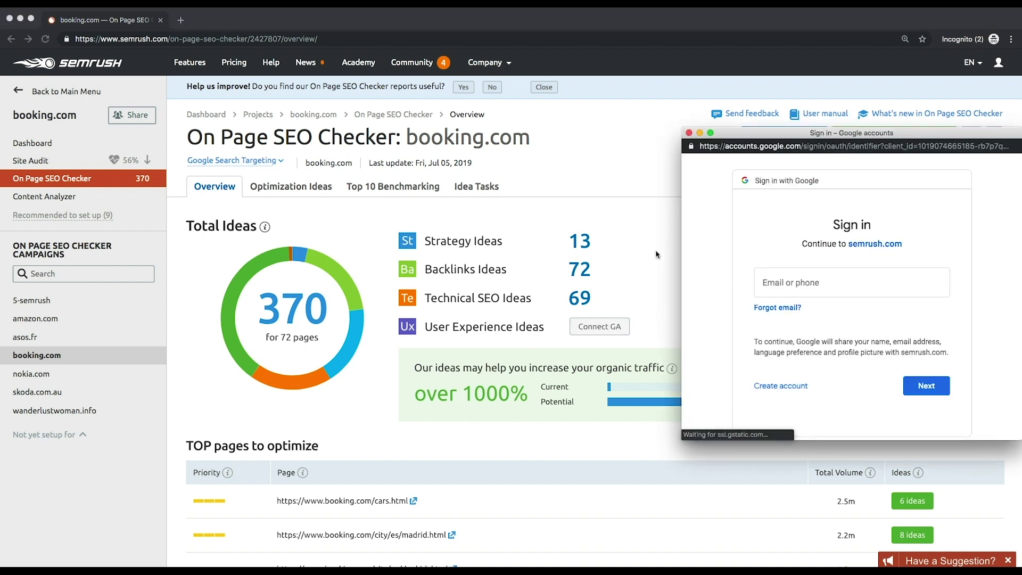
click(689, 133)
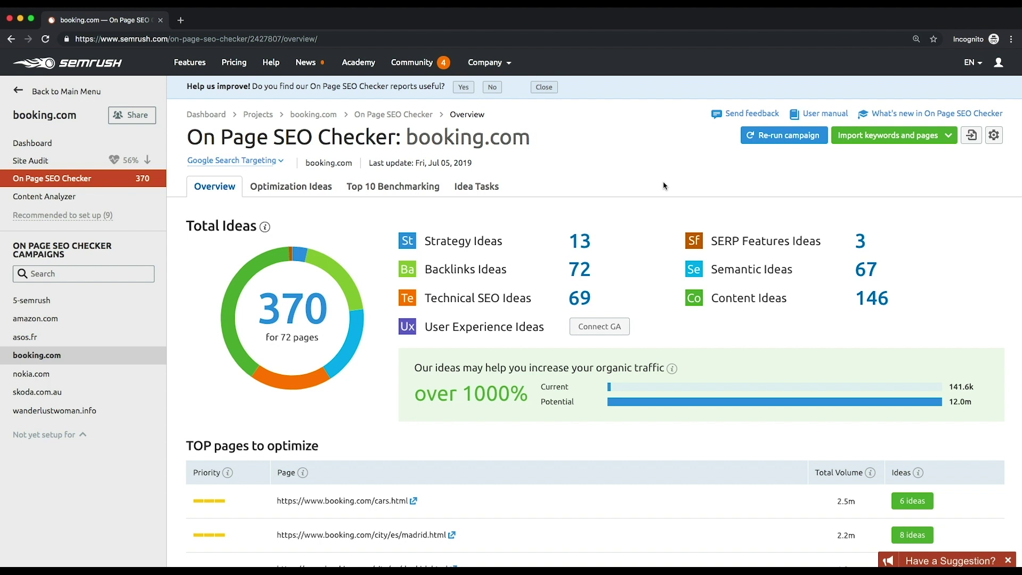
scroll(663, 186, down, 3)
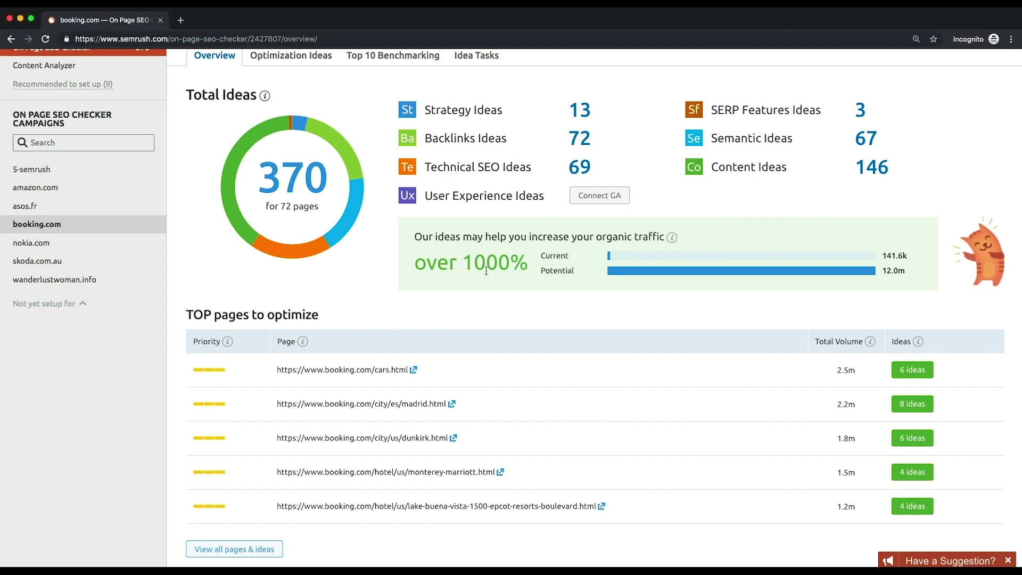
scroll(486, 288, down, 3)
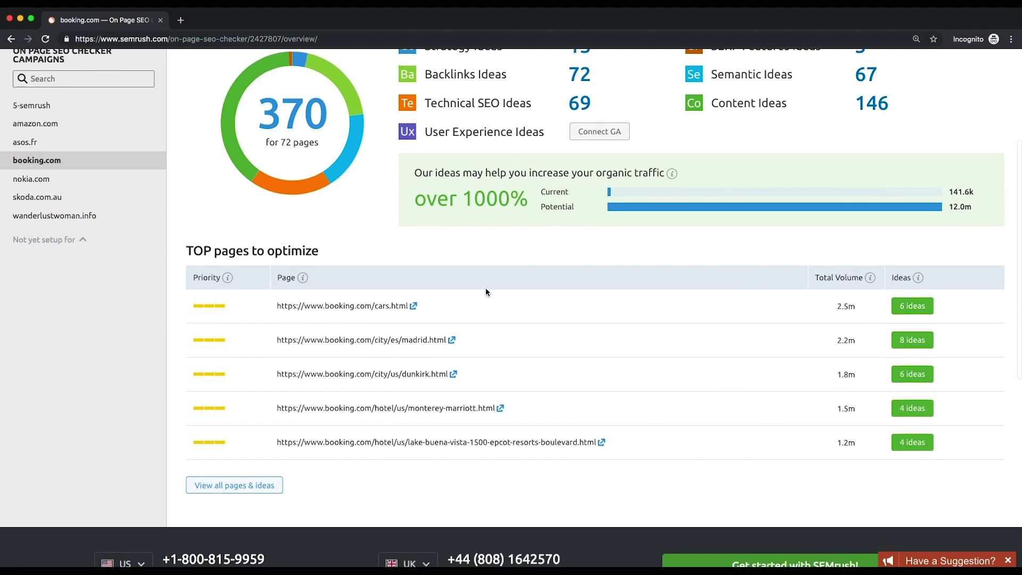
scroll(403, 449, down, 1)
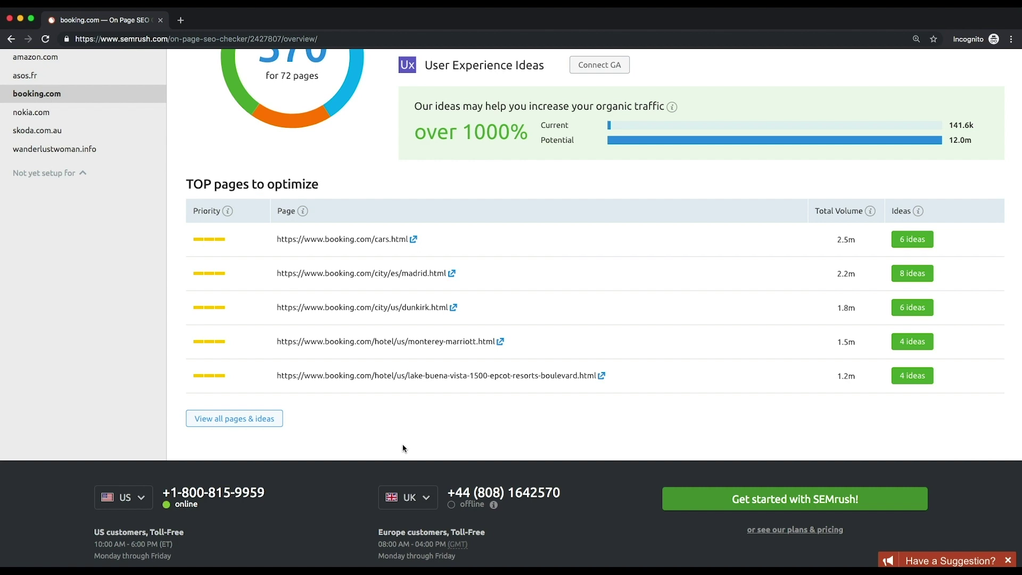
Step: Open the full priority-ranked list of pages and ideas, leaving the category filter on All Ideas
click(260, 423)
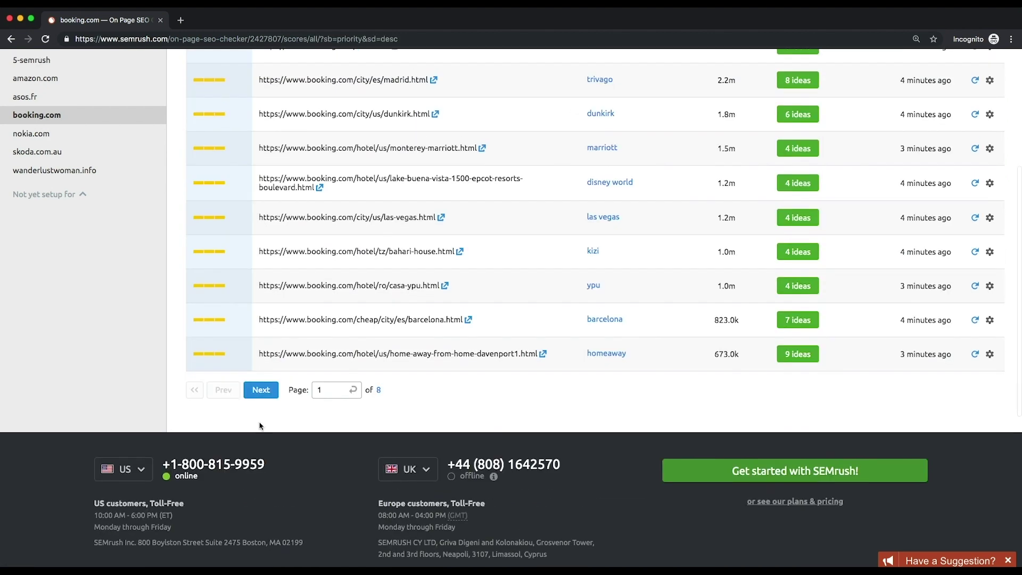
scroll(260, 425, up, 2)
scroll(260, 424, up, 3)
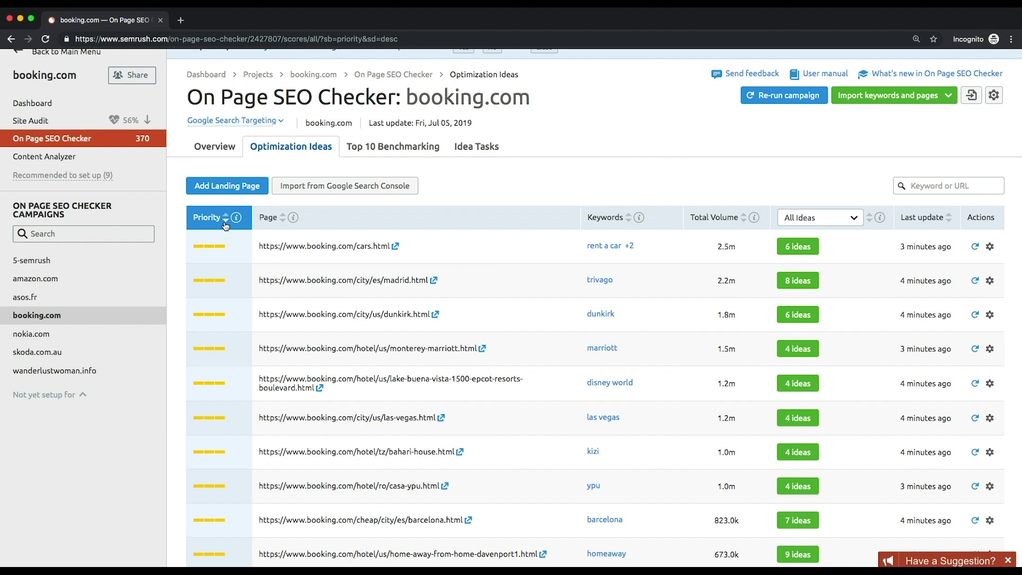
mouse_move(239, 222)
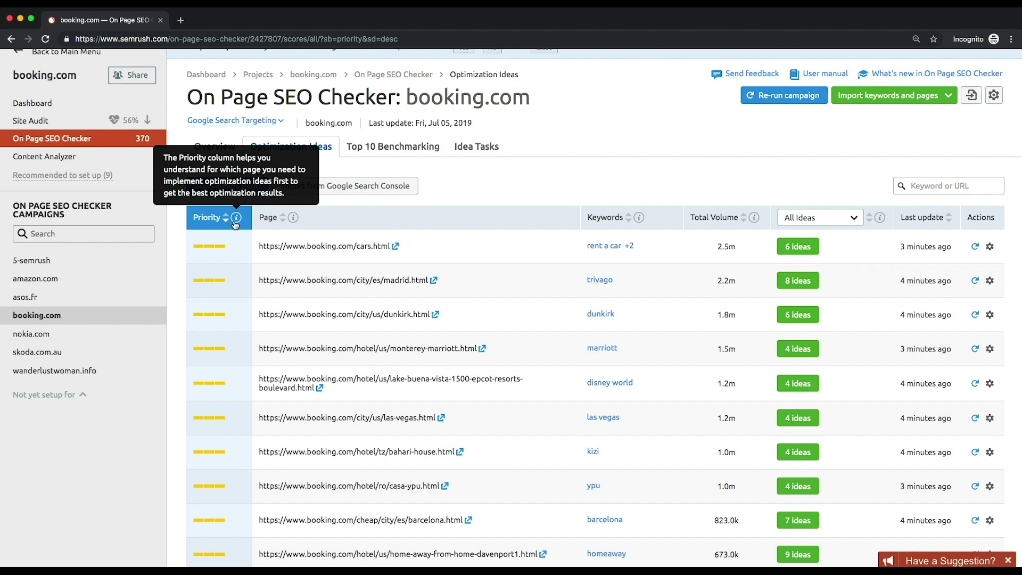
click(849, 217)
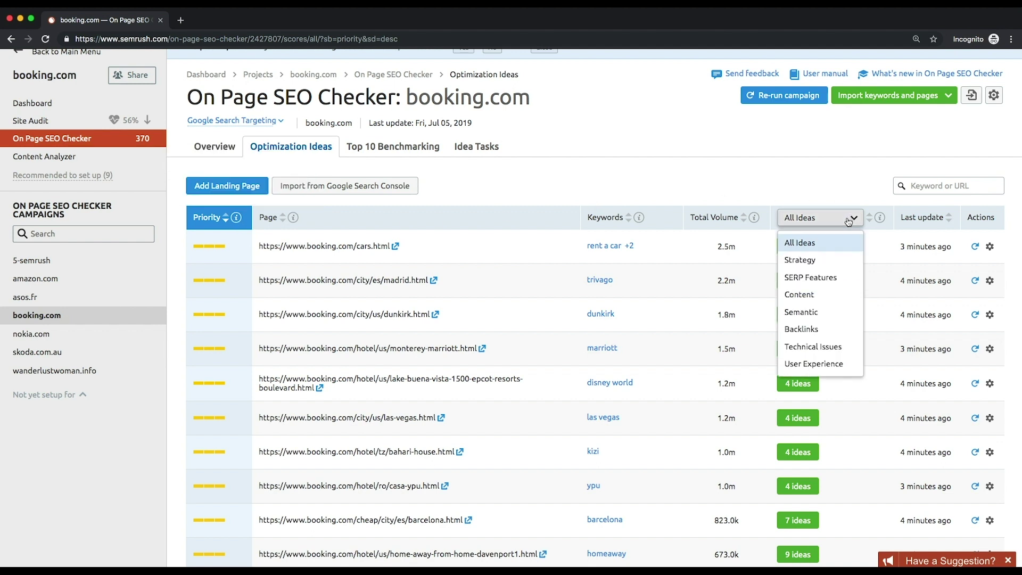
scroll(831, 276, down, 3)
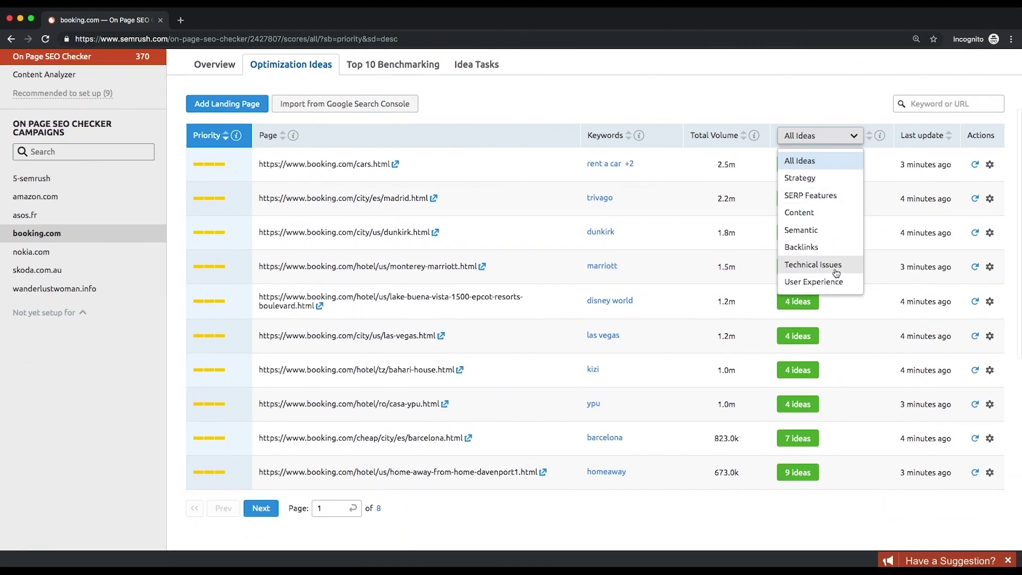
click(840, 120)
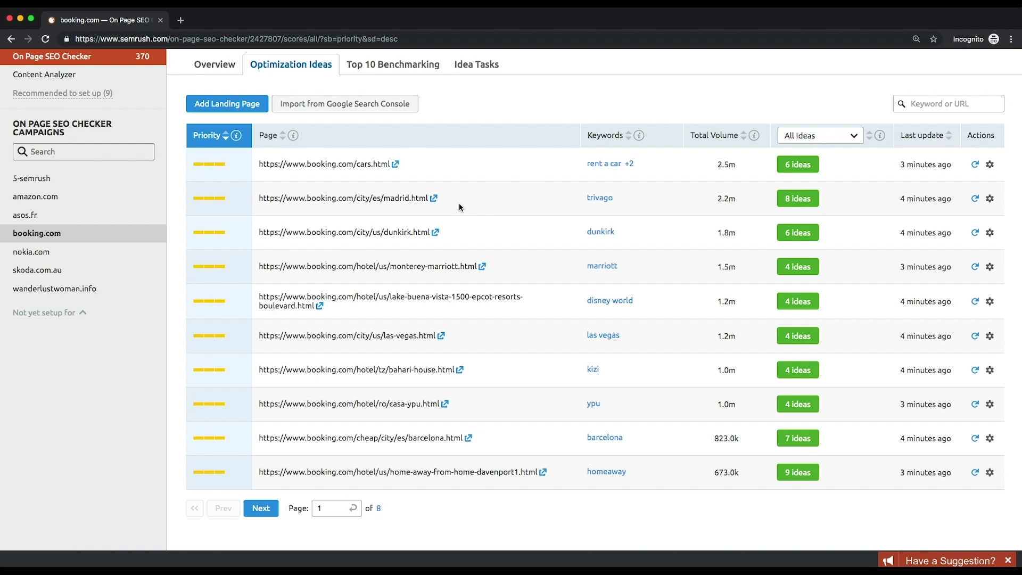
Step: Open the 8 ideas for madrid.html and read why aggregate rating markup matters
click(797, 199)
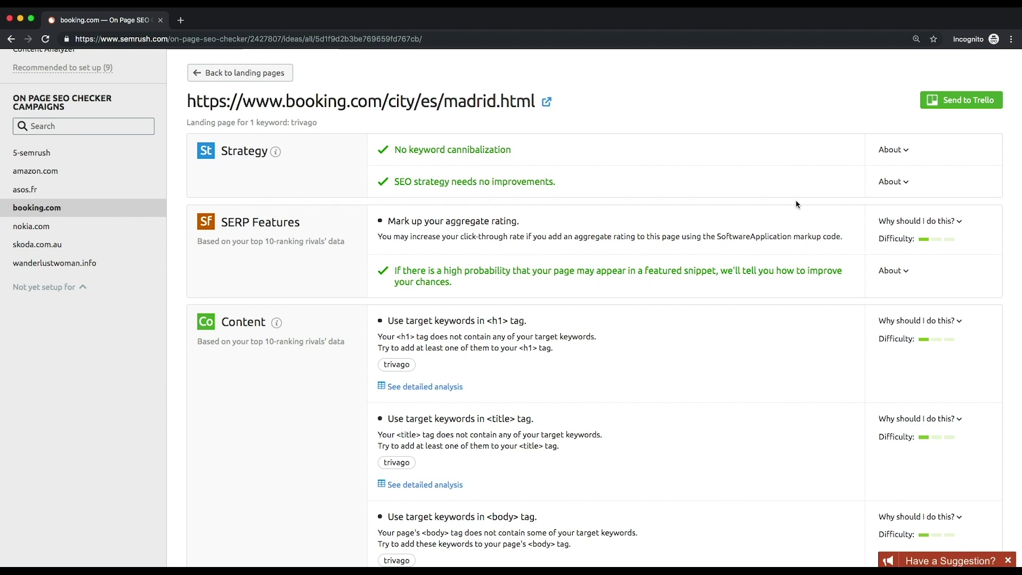
click(960, 223)
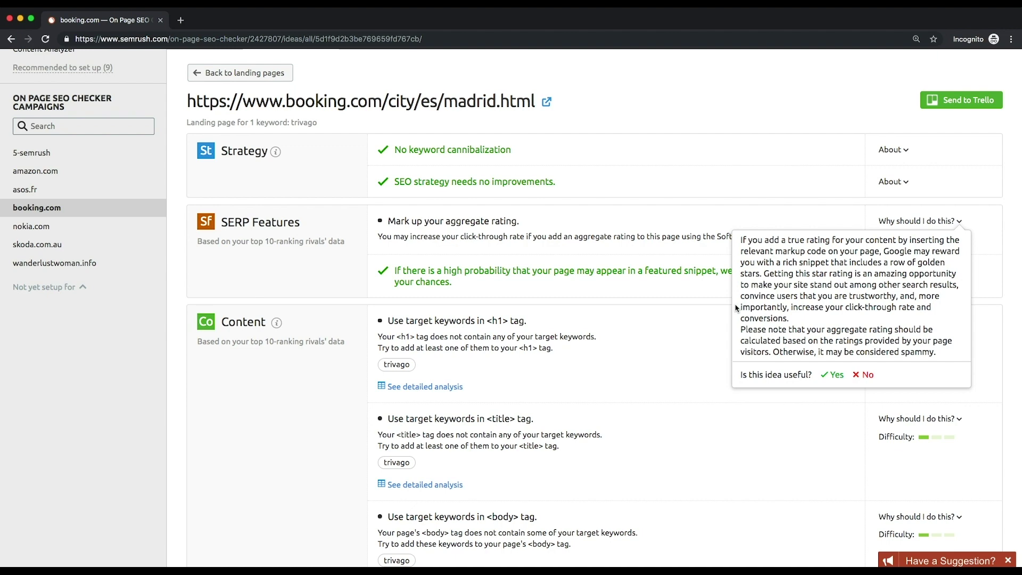
click(726, 318)
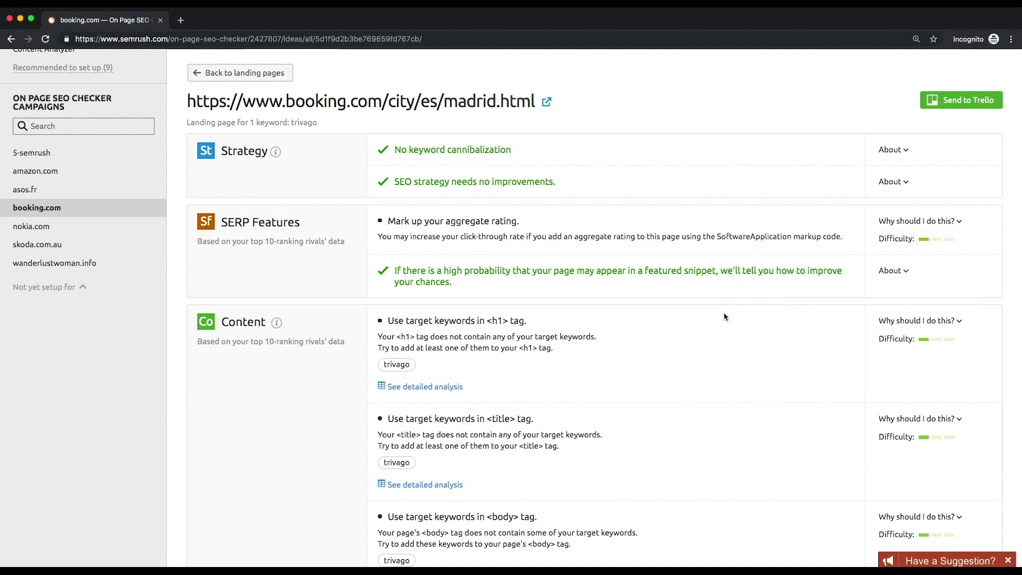
click(446, 387)
scroll(446, 390, down, 2)
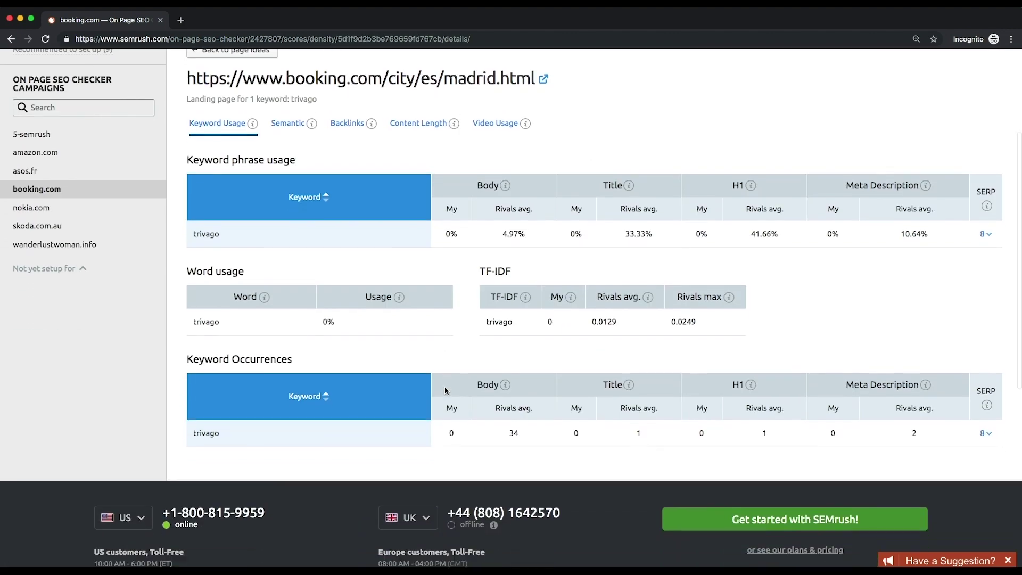
scroll(446, 390, up, 4)
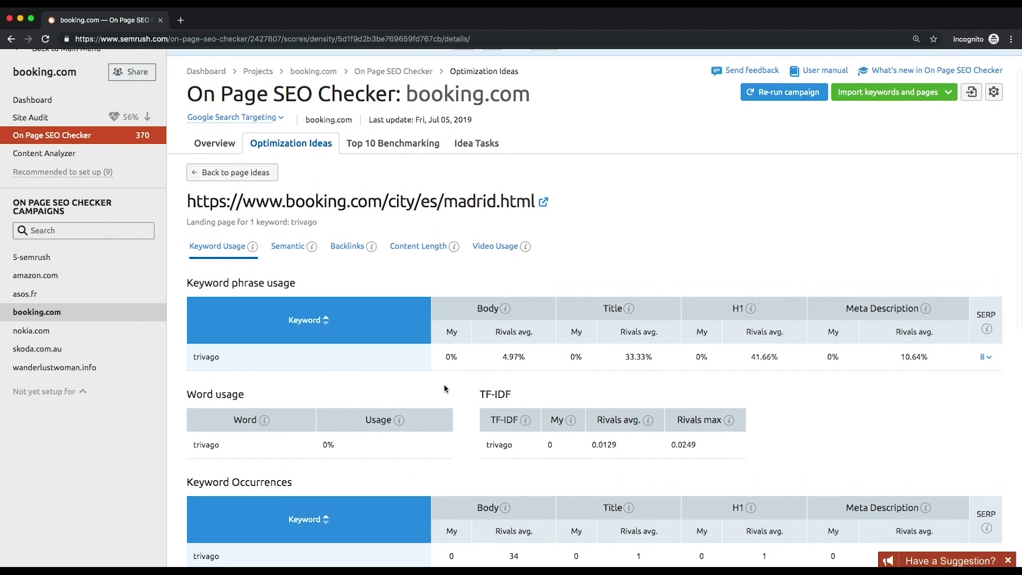
click(292, 248)
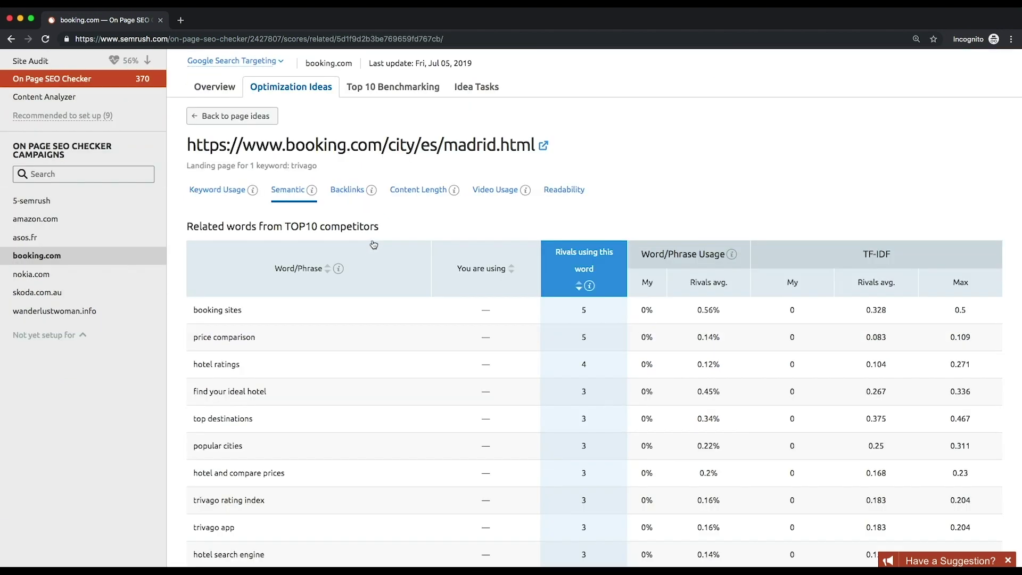
click(224, 120)
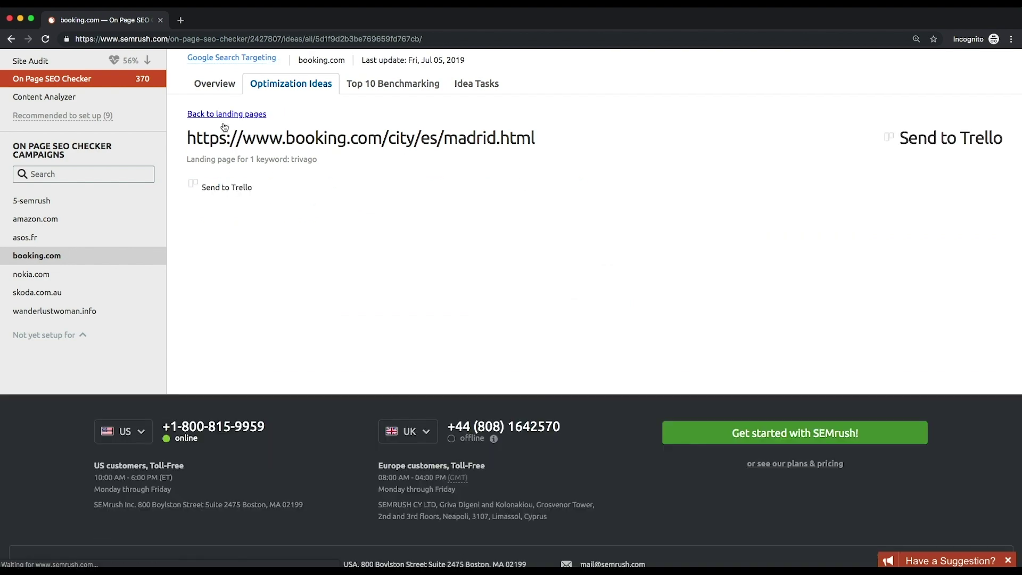
scroll(224, 126, down, 2)
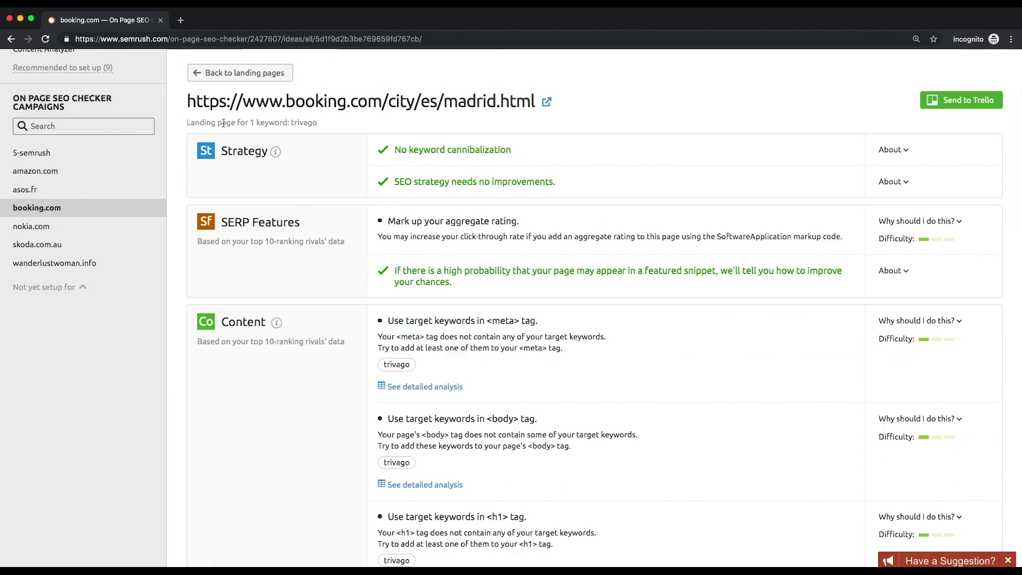
scroll(600, 201, up, 3)
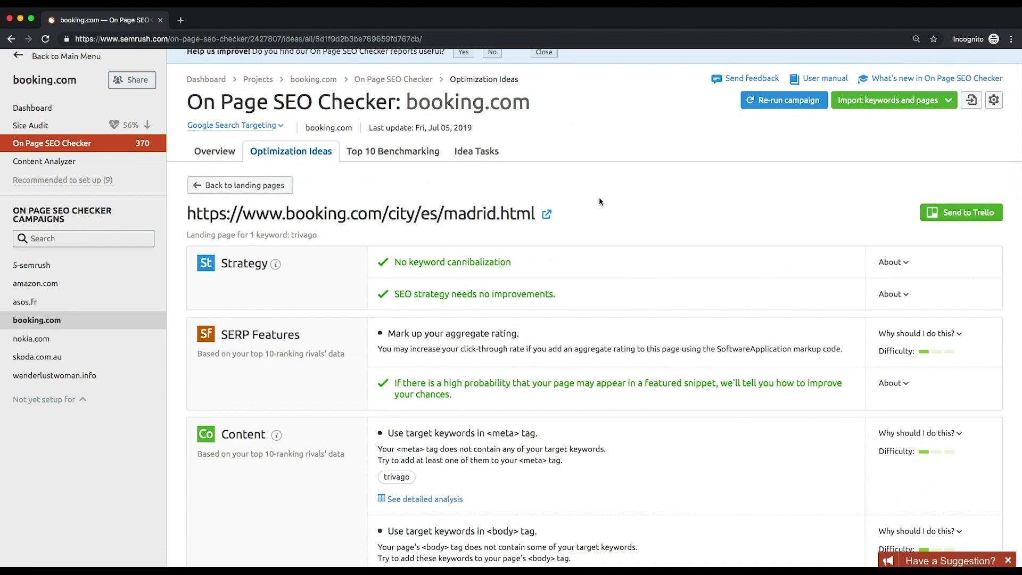
Step: Open Top 10 Benchmarking and scan the SERP Analysis cards for each target keyword
click(380, 154)
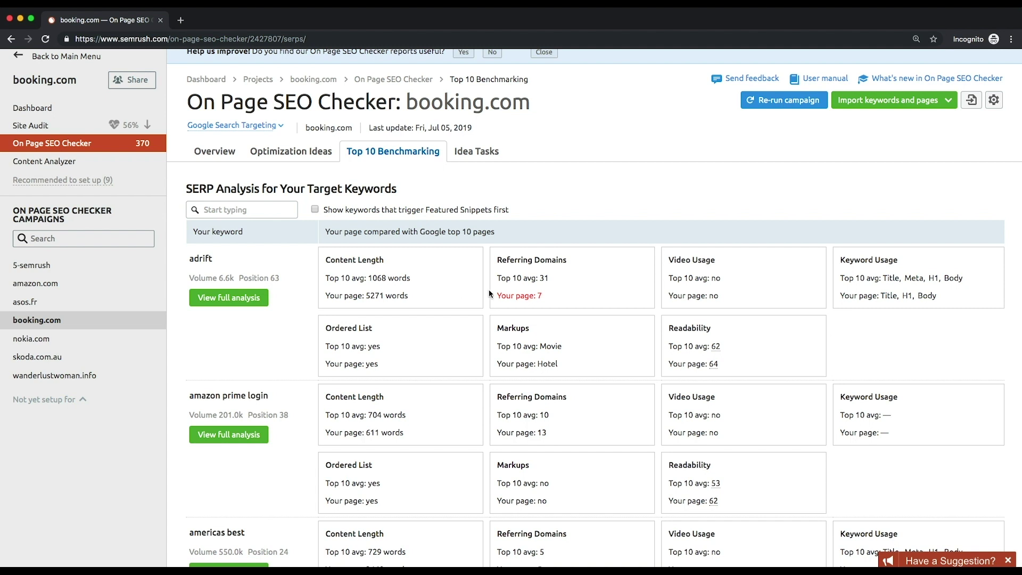
scroll(595, 282, up, 1)
scroll(767, 283, down, 1)
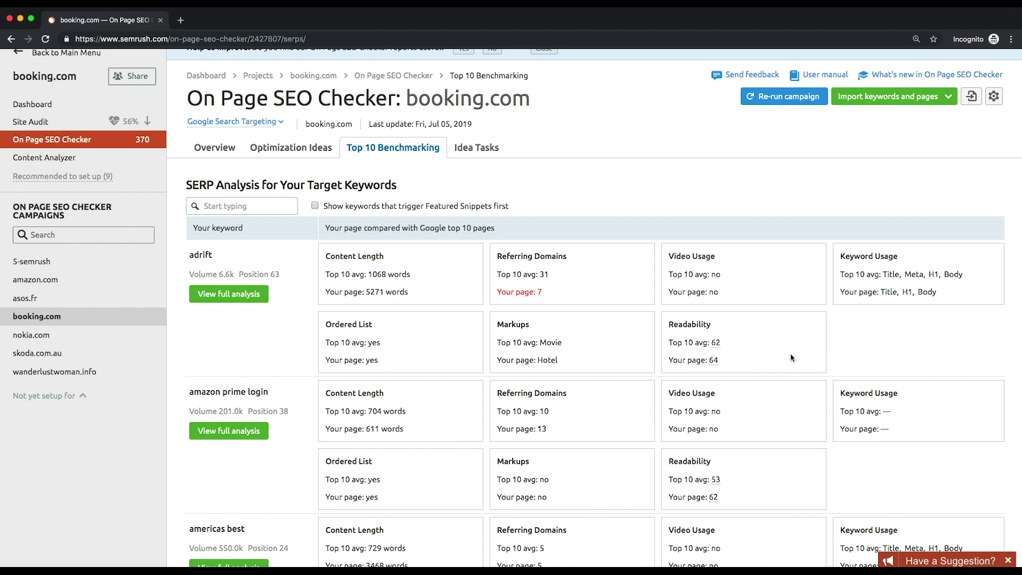
Step: Open the 'adrift' SERP analysis and scroll through its top 10 organic results and back
click(229, 296)
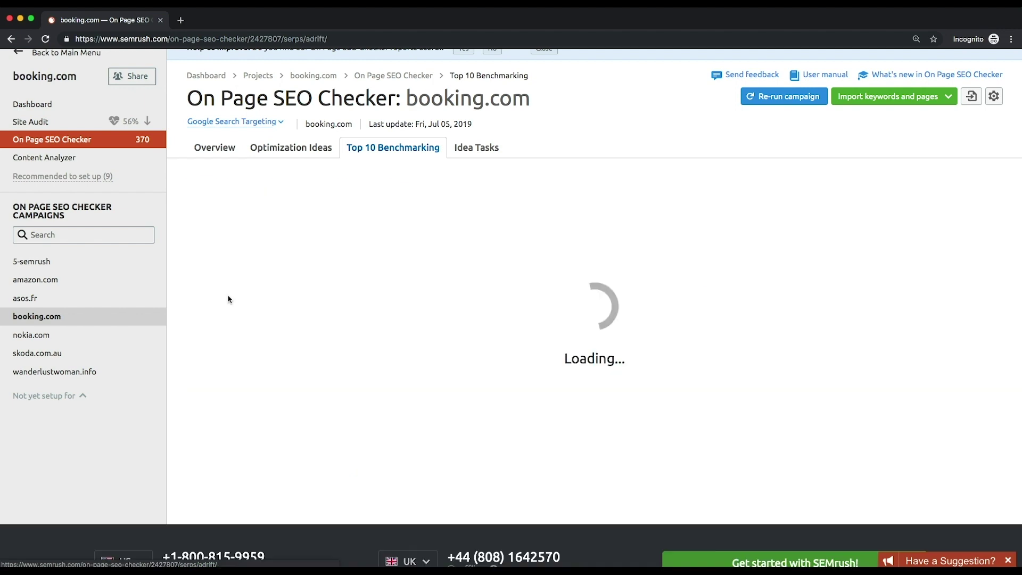
scroll(228, 298, down, 1)
scroll(228, 297, down, 1)
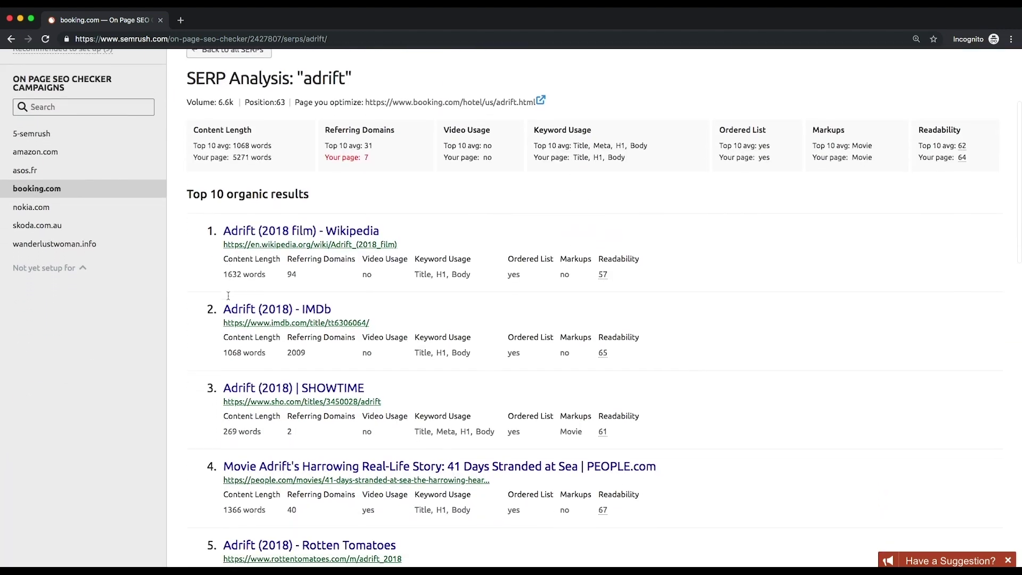
scroll(229, 297, down, 2)
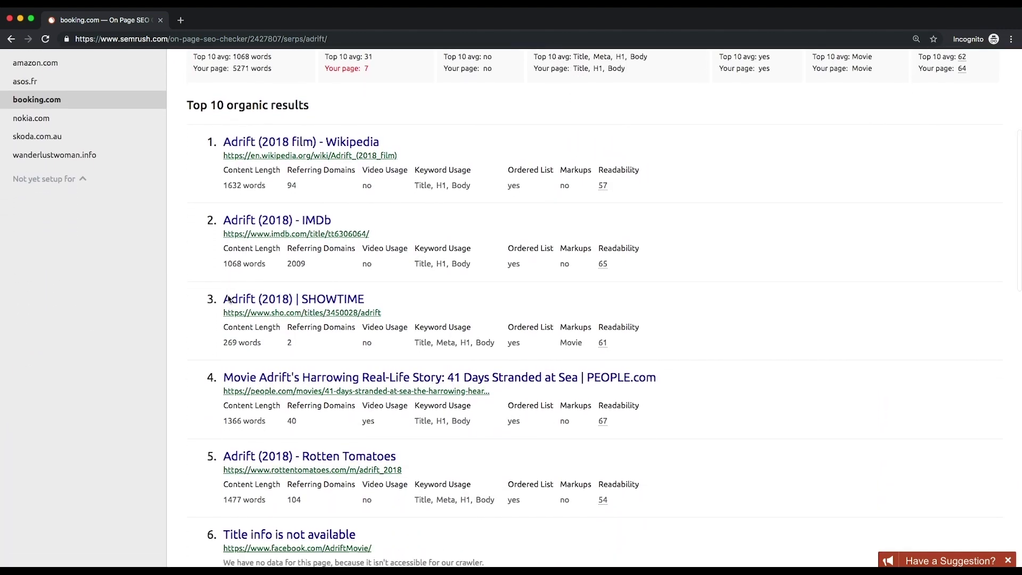
scroll(229, 298, down, 4)
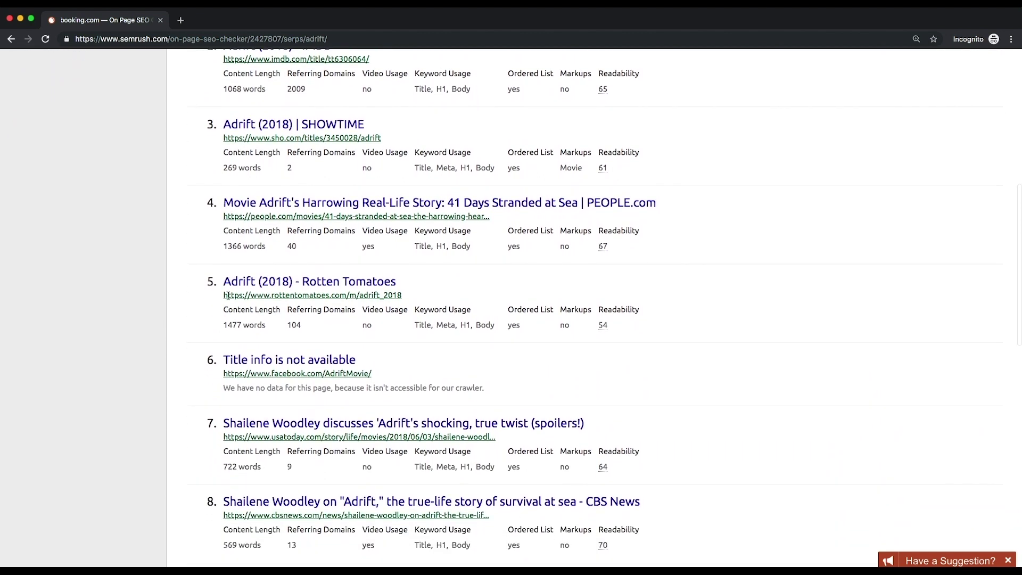
scroll(228, 297, down, 3)
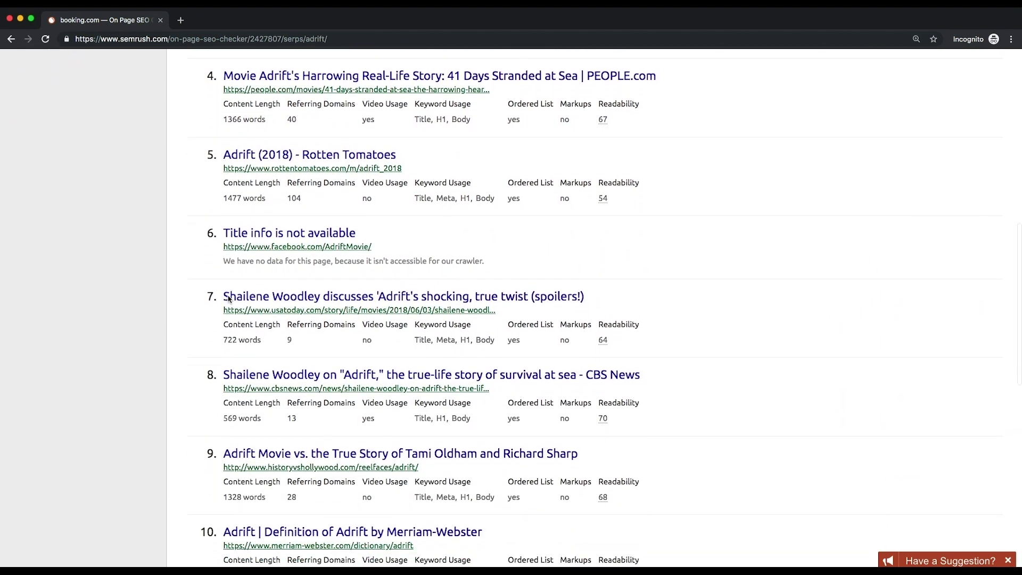
scroll(228, 297, down, 4)
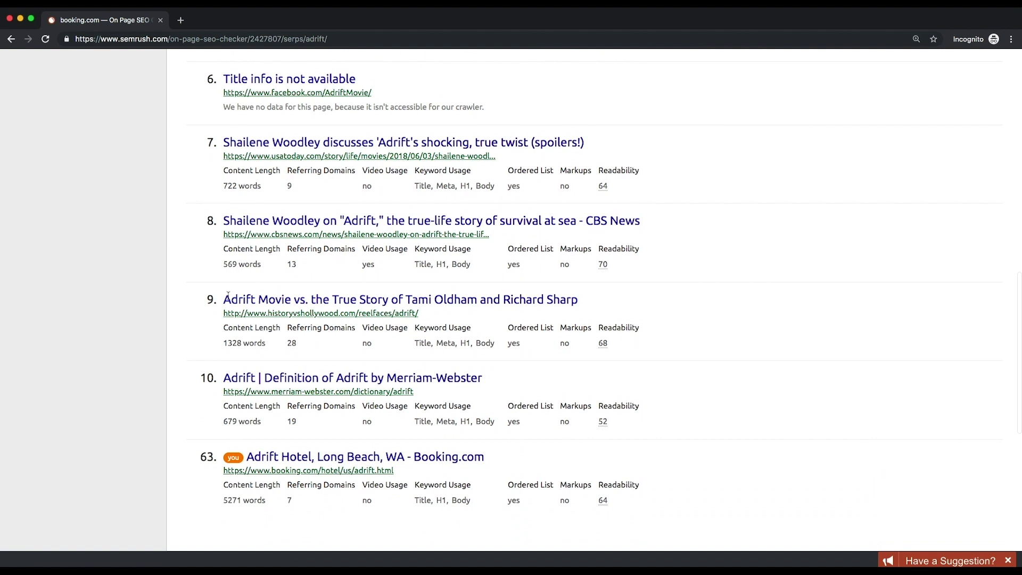
scroll(228, 297, down, 1)
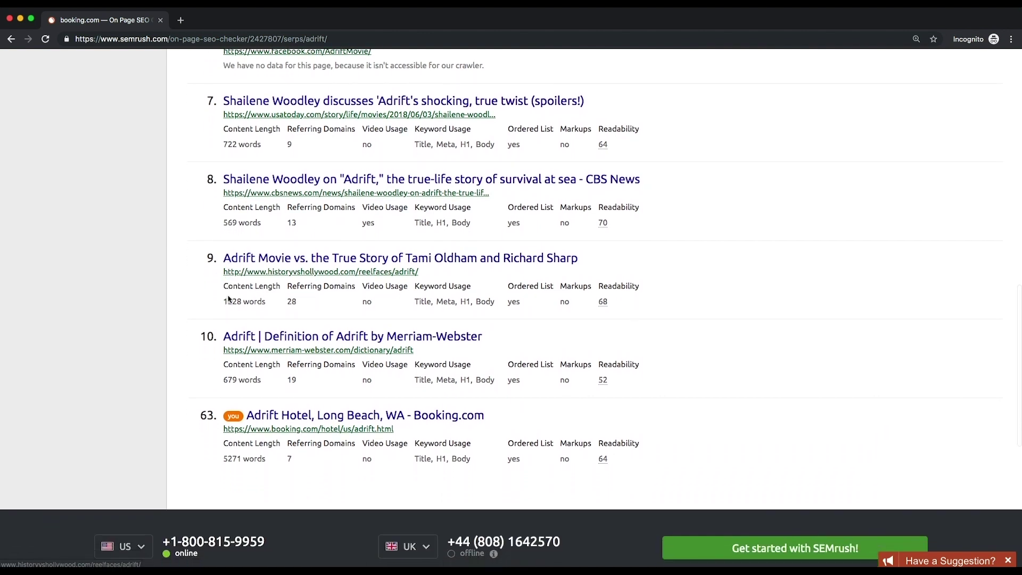
scroll(228, 299, up, 5)
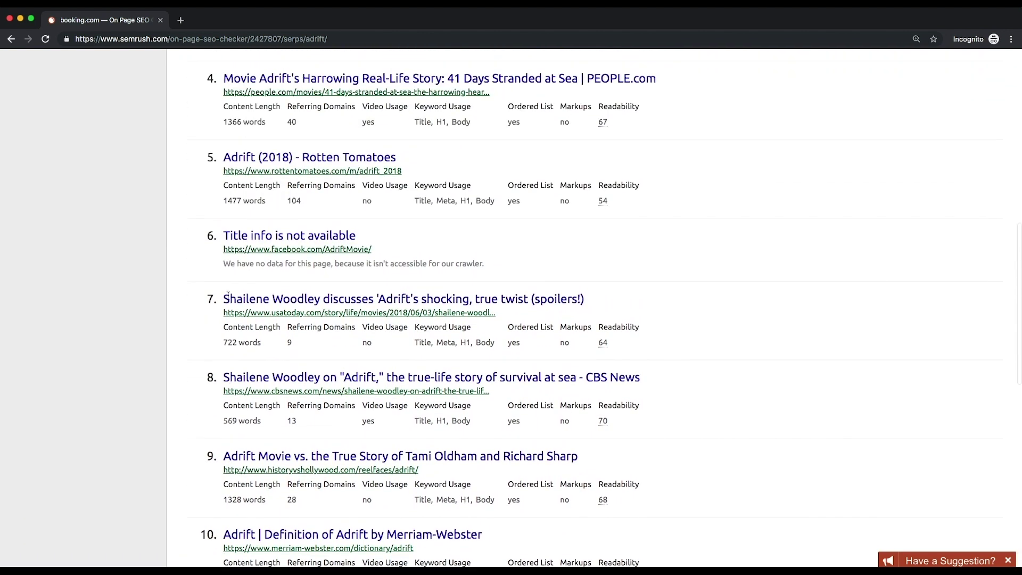
scroll(228, 296, up, 7)
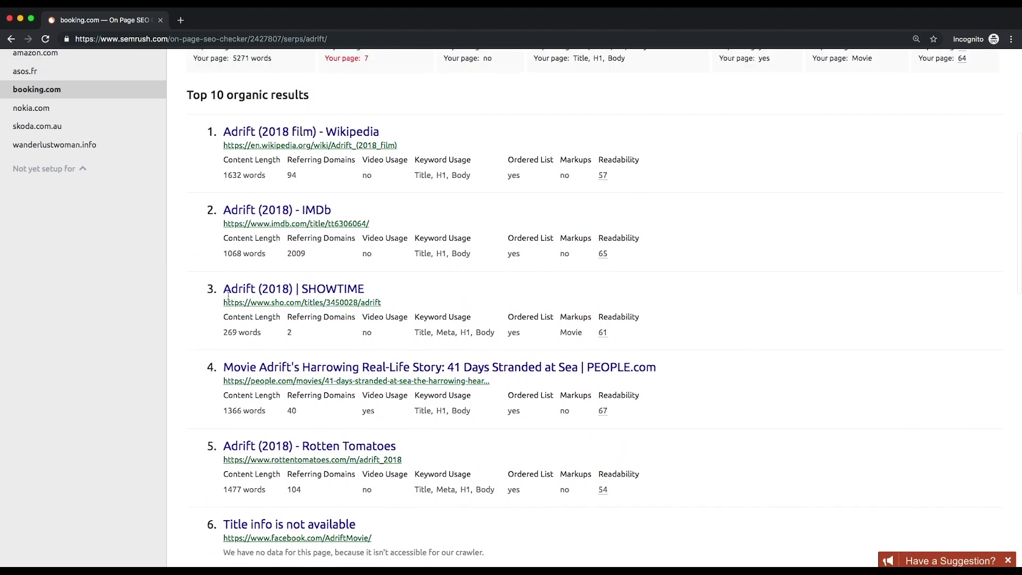
scroll(228, 298, up, 5)
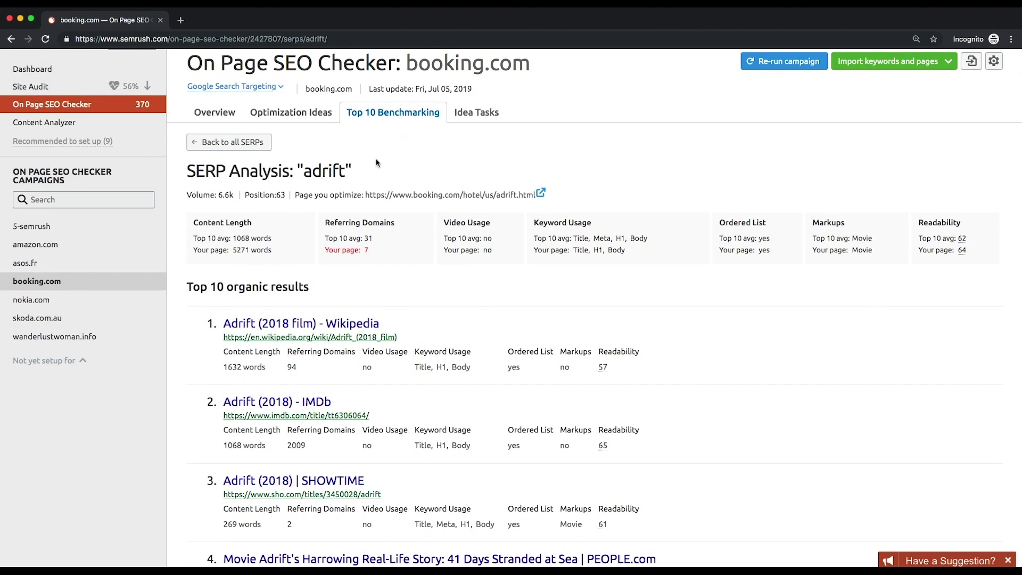
Step: Open Idea Tasks and check the ideas chart's comparison parameter list
click(476, 112)
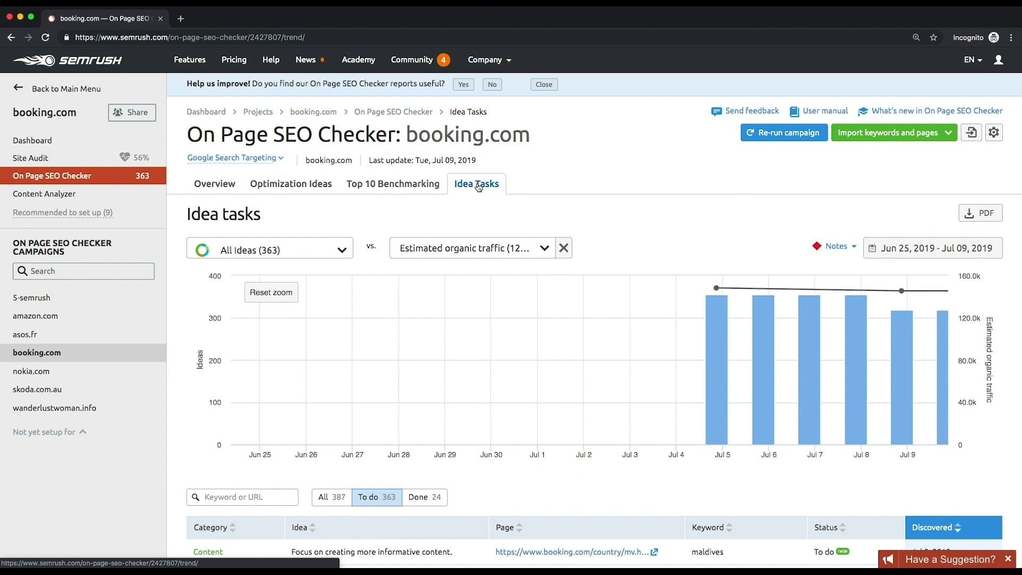
scroll(631, 218, down, 2)
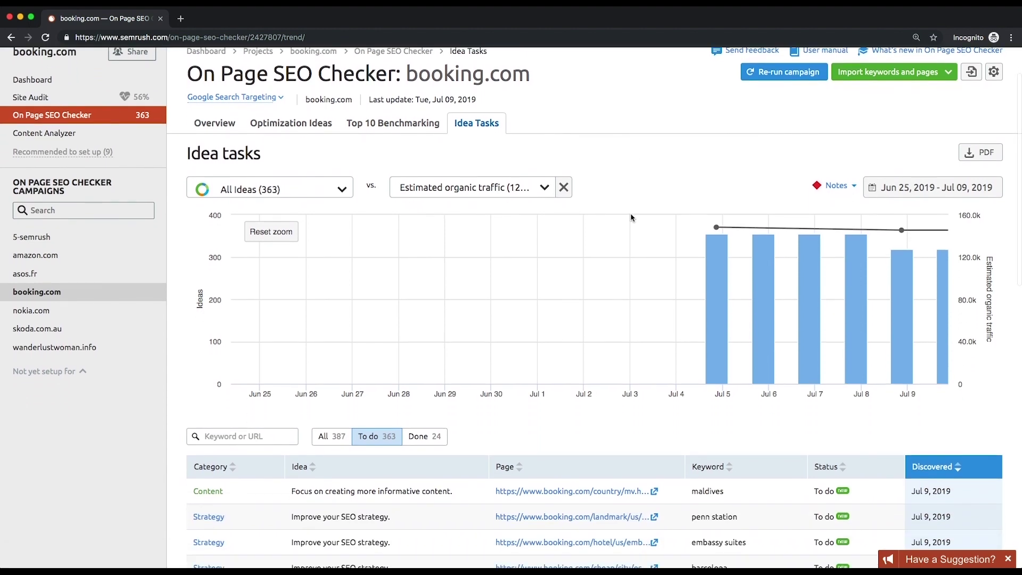
scroll(634, 210, down, 2)
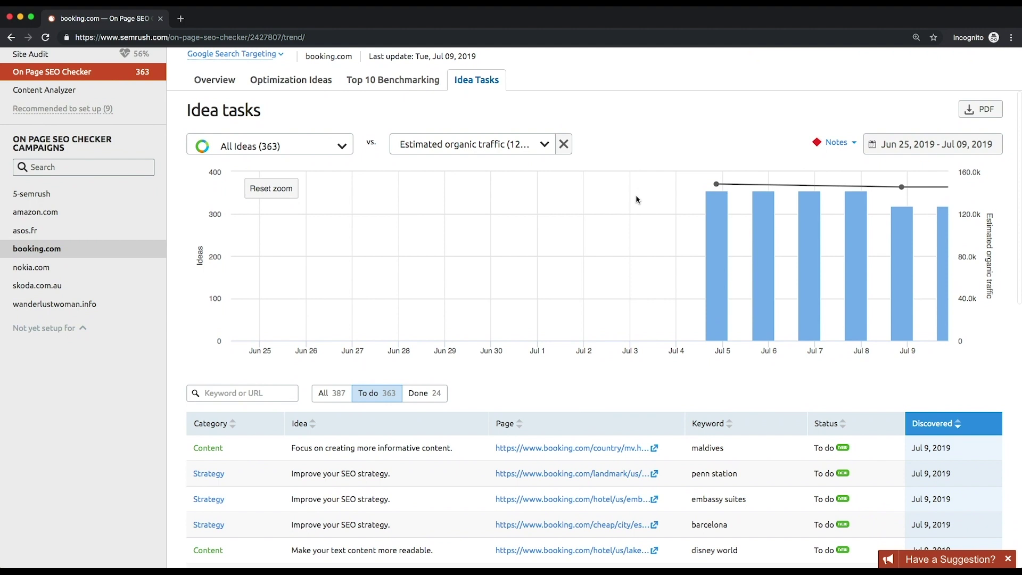
click(544, 146)
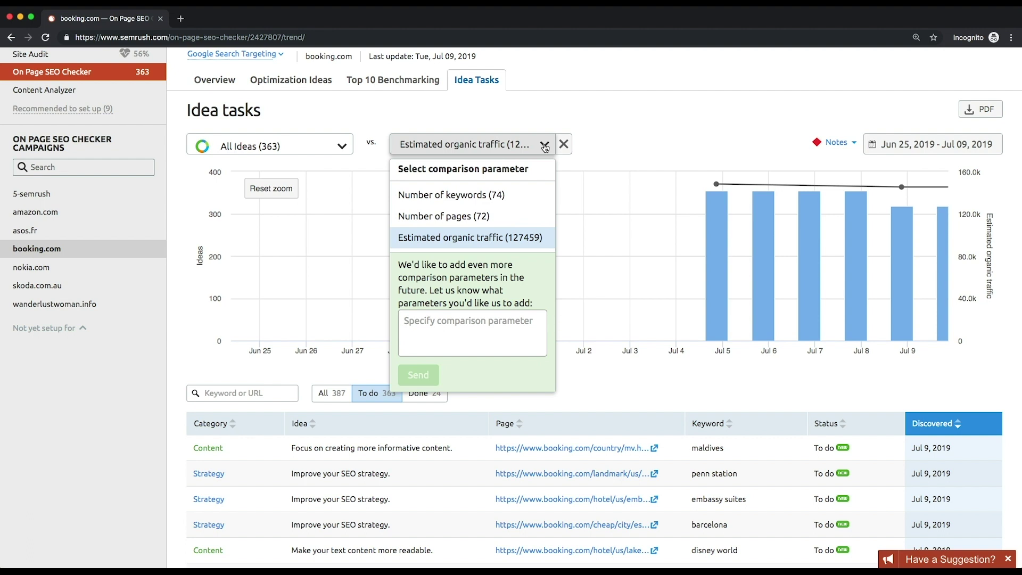
click(545, 145)
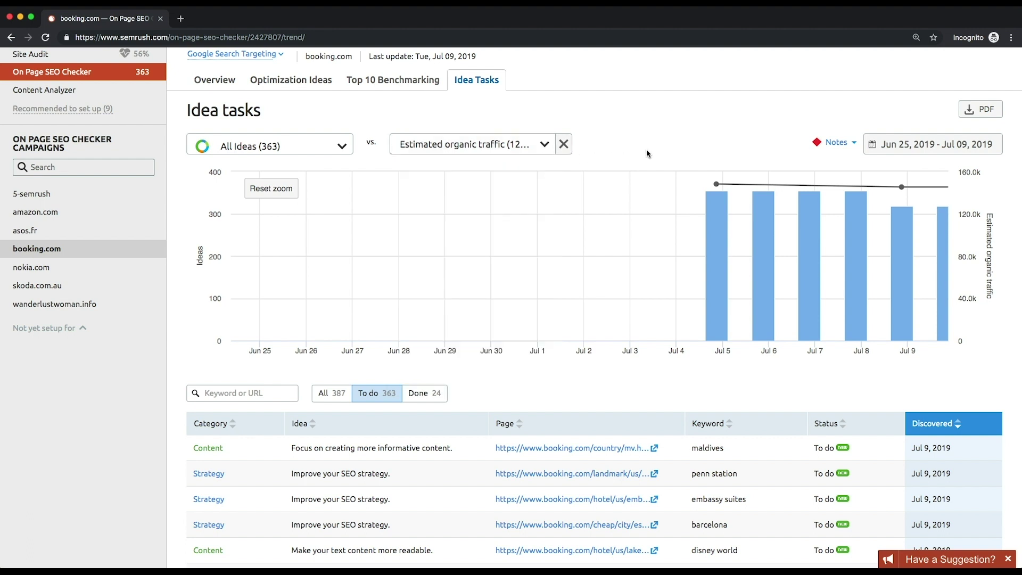
Step: Filter the task list to Done ideas, switch back to To do, and return to the top
scroll(648, 154, down, 2)
scroll(647, 154, down, 3)
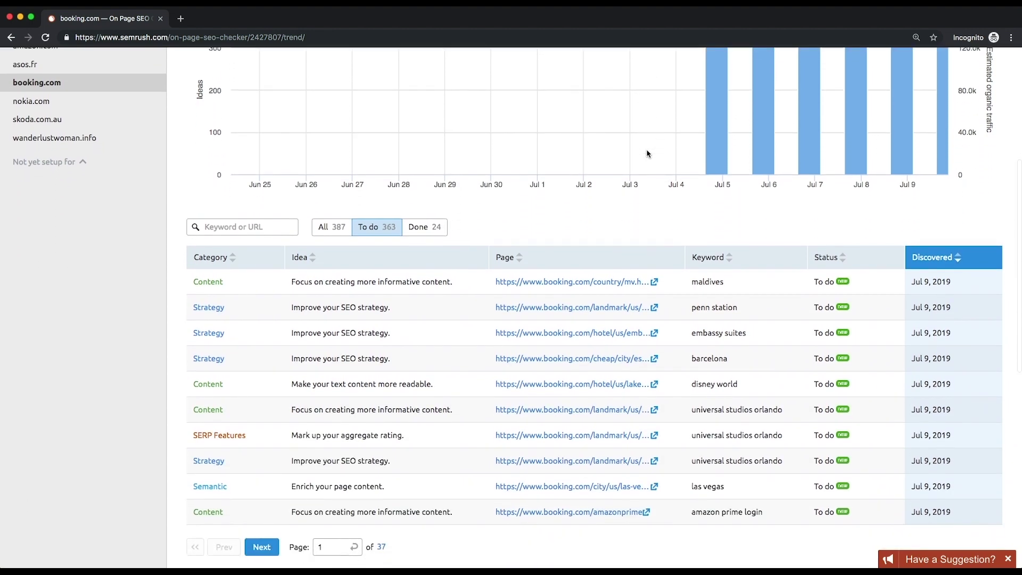
scroll(648, 154, down, 1)
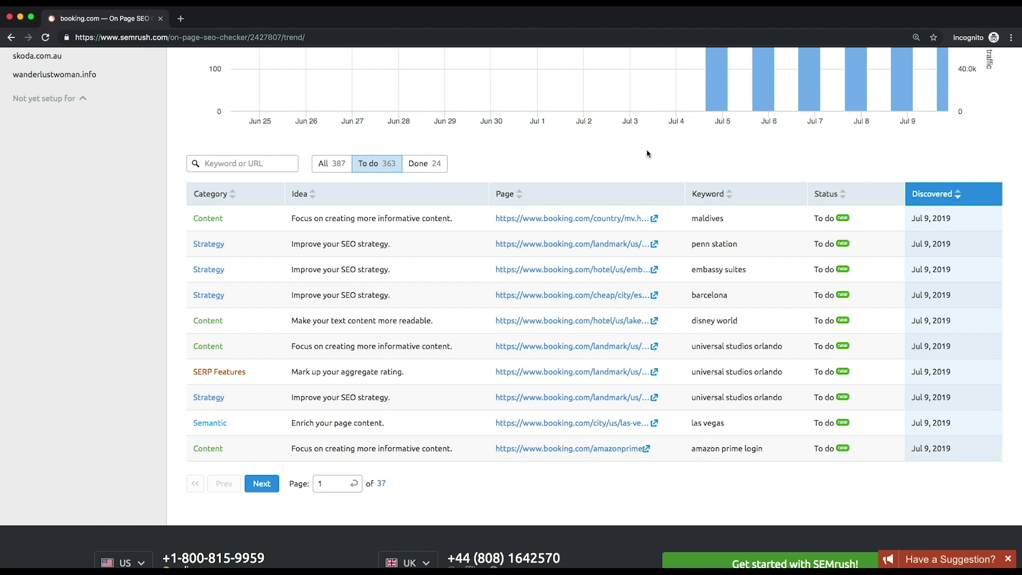
scroll(648, 153, down, 1)
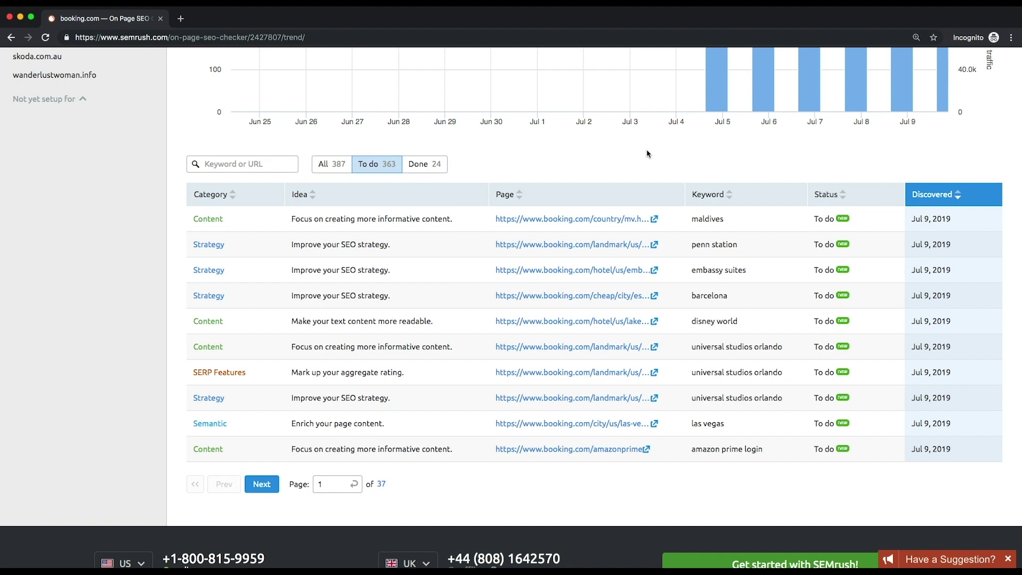
click(432, 159)
click(371, 160)
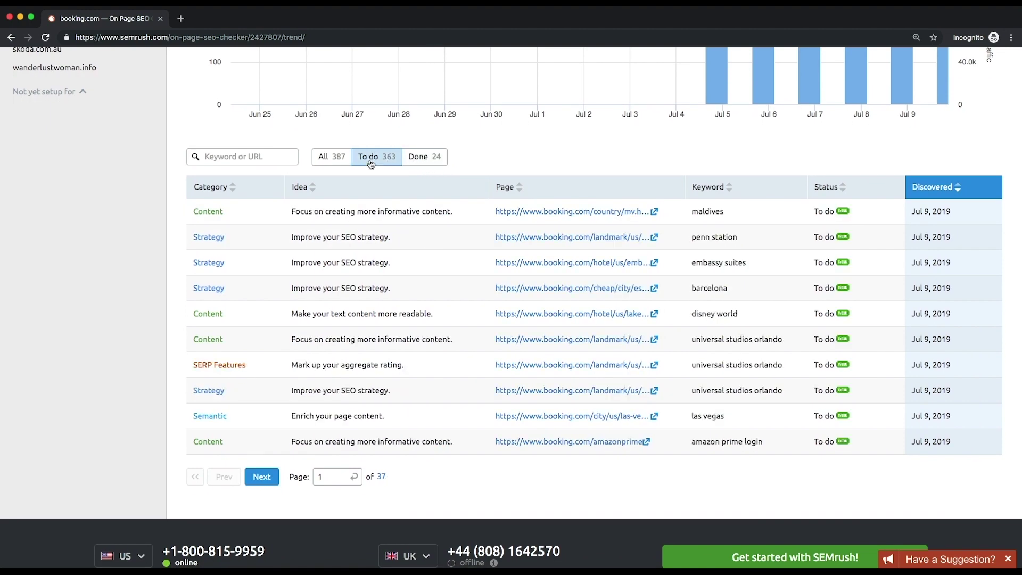
scroll(526, 158, up, 4)
scroll(526, 158, up, 3)
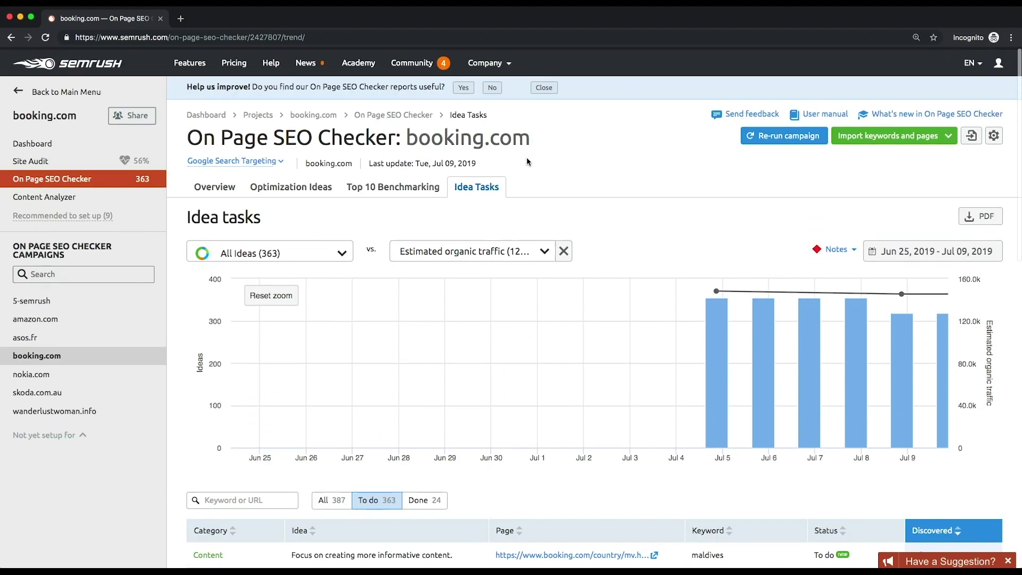
click(980, 218)
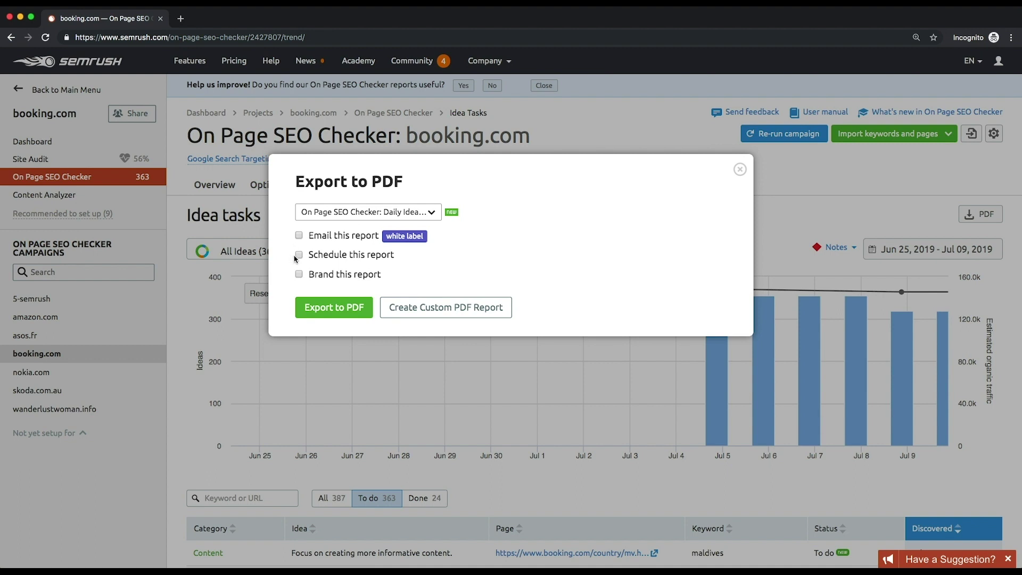
click(299, 275)
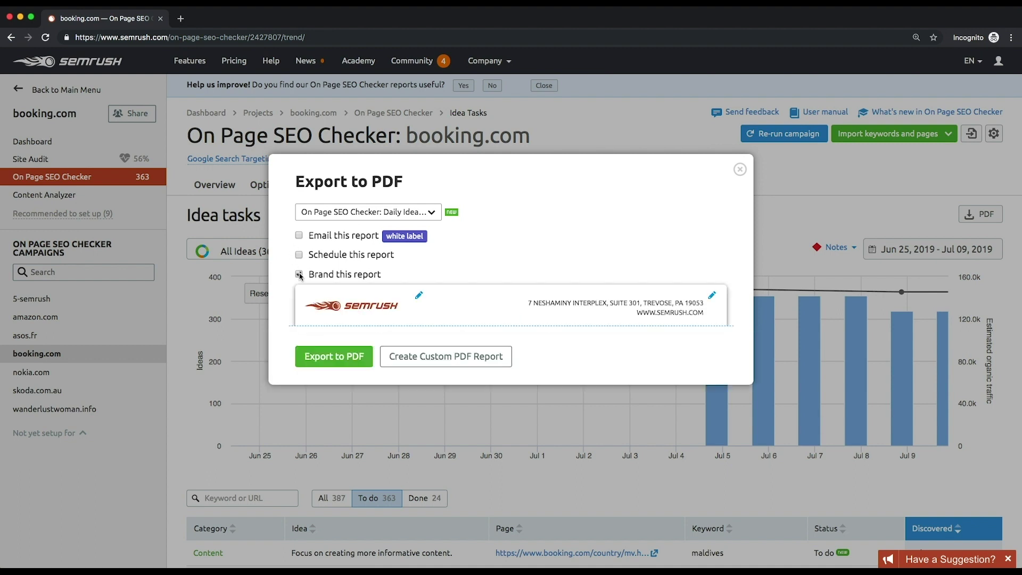
click(299, 274)
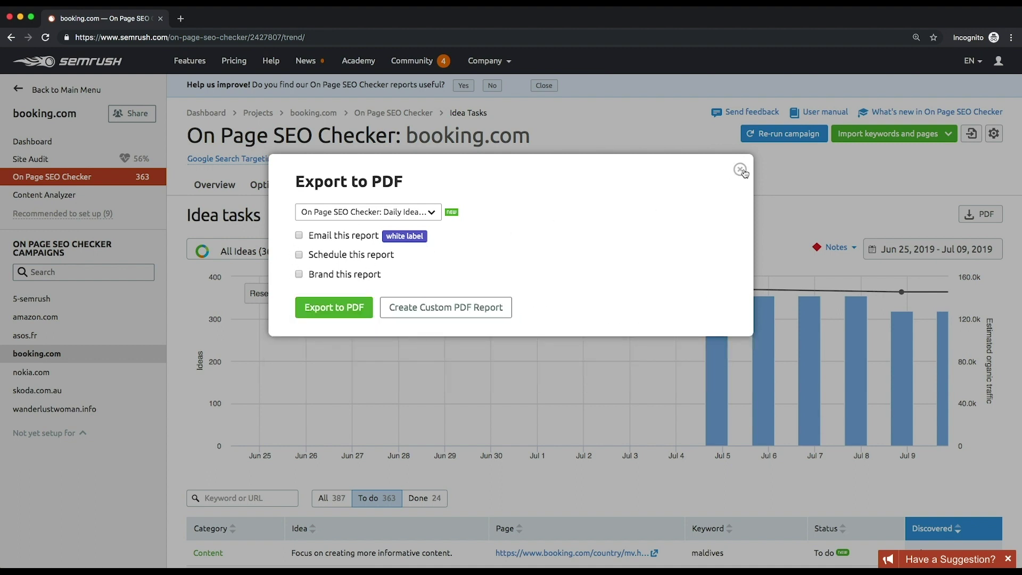
click(740, 170)
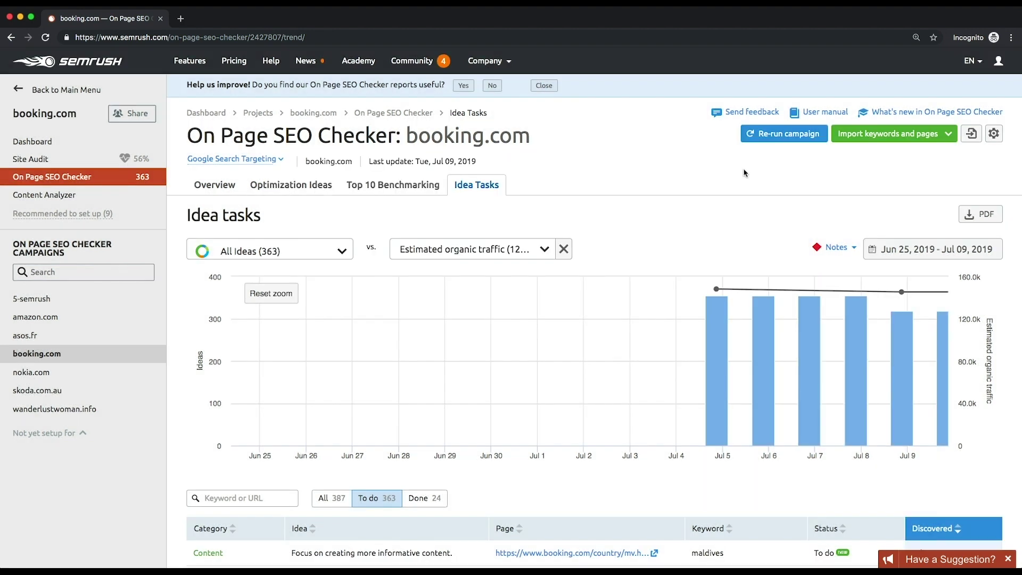
Step: Open the 6 optimization ideas for cars.html and send them to Trello
click(318, 185)
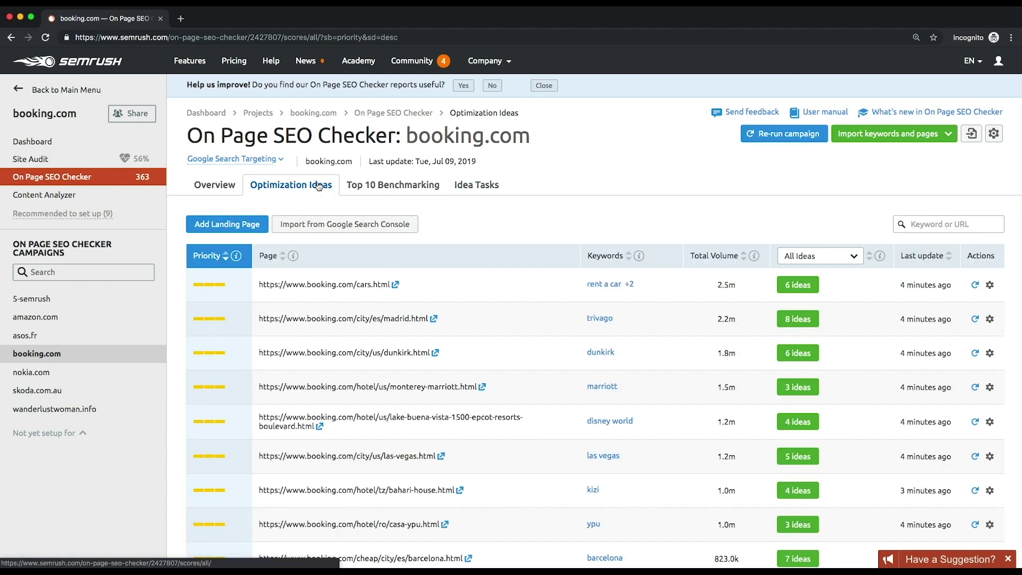
click(792, 286)
scroll(788, 288, down, 3)
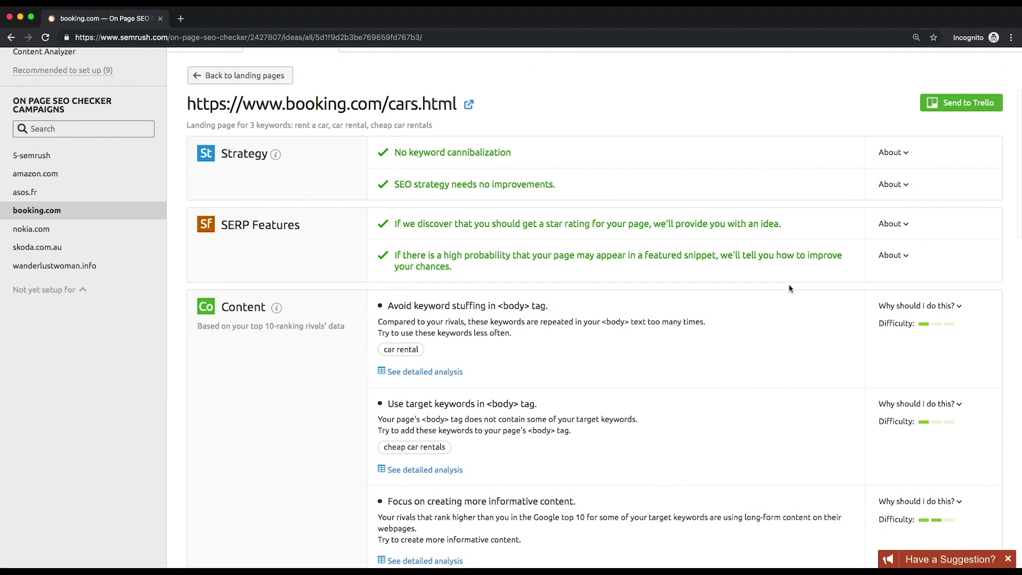
scroll(786, 287, up, 2)
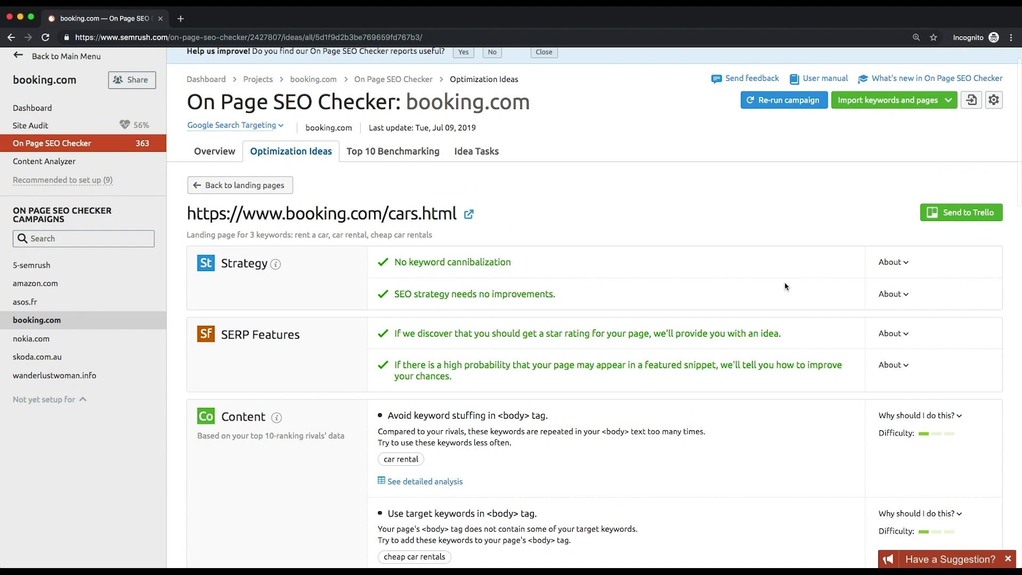
click(953, 212)
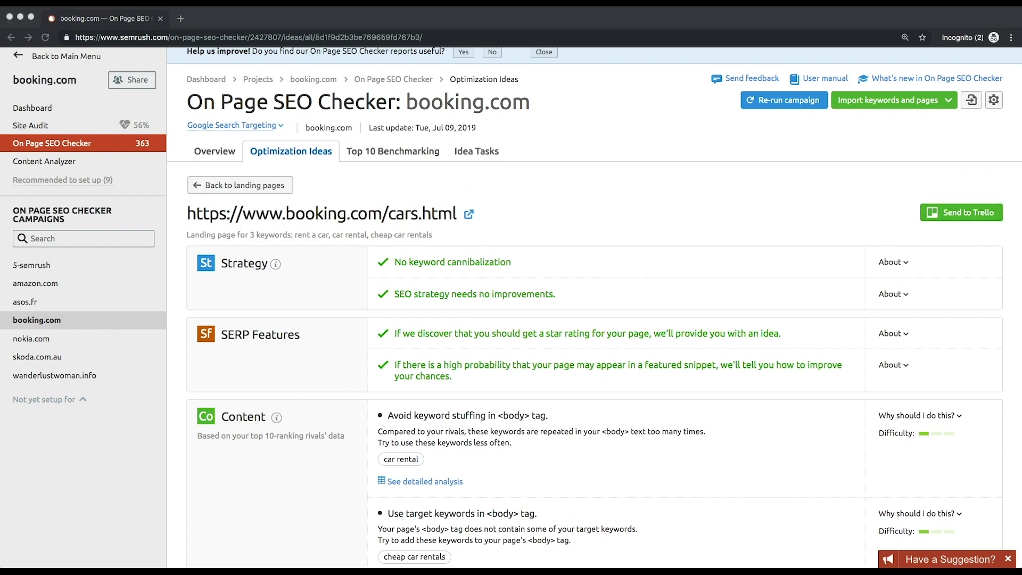